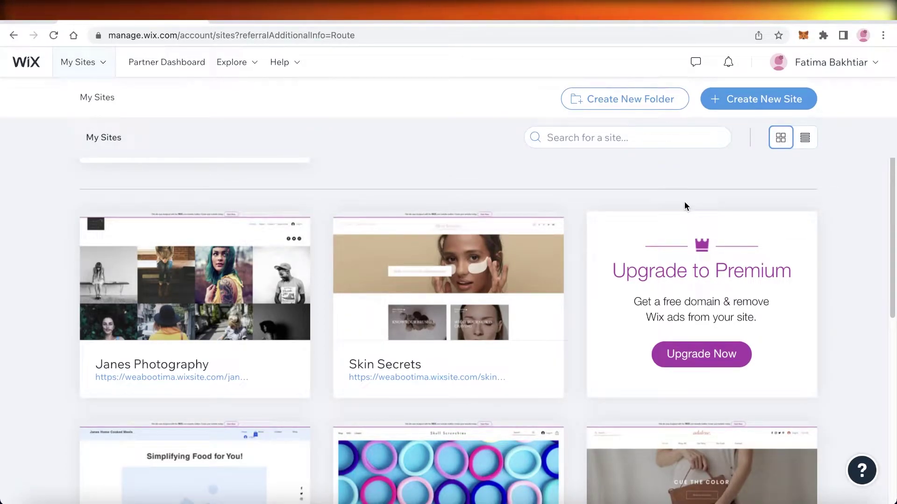
# Open the live Janes Photography site and look through its portfolio gallery
pyautogui.click(193, 379)
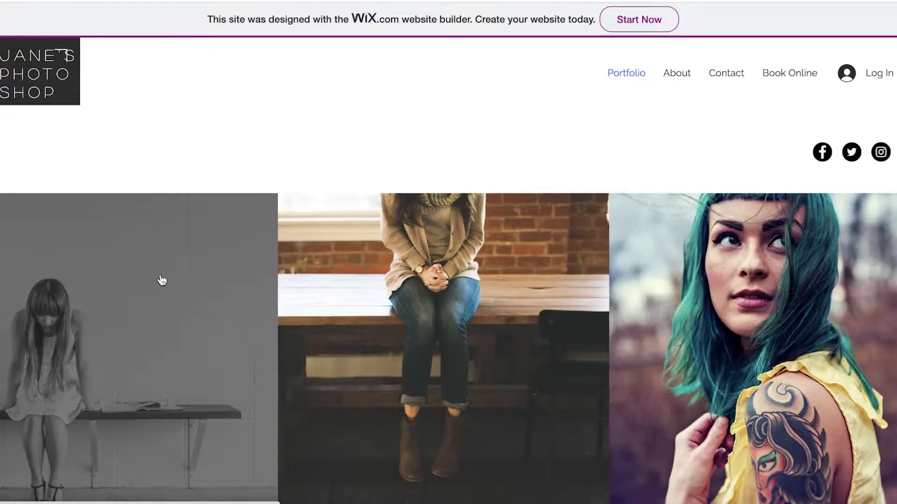
pyautogui.scroll(-2, 384, 164)
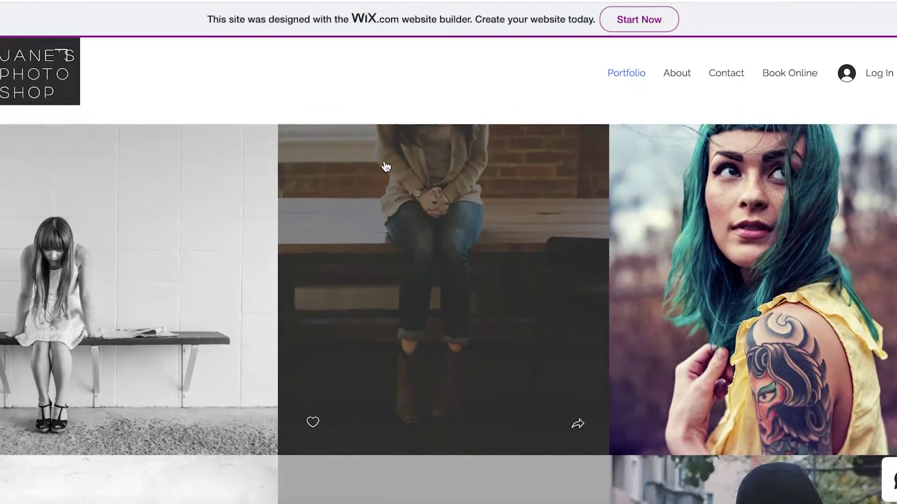
pyautogui.scroll(-3, 387, 187)
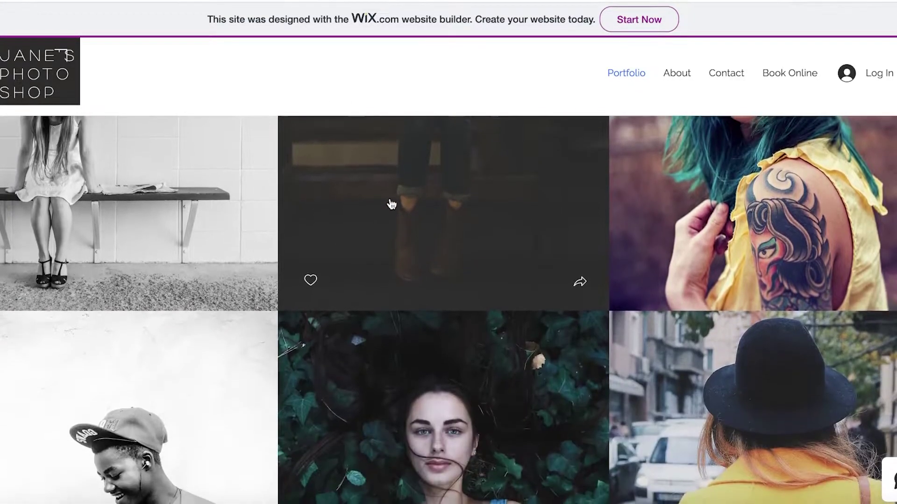
pyautogui.scroll(-6, 389, 203)
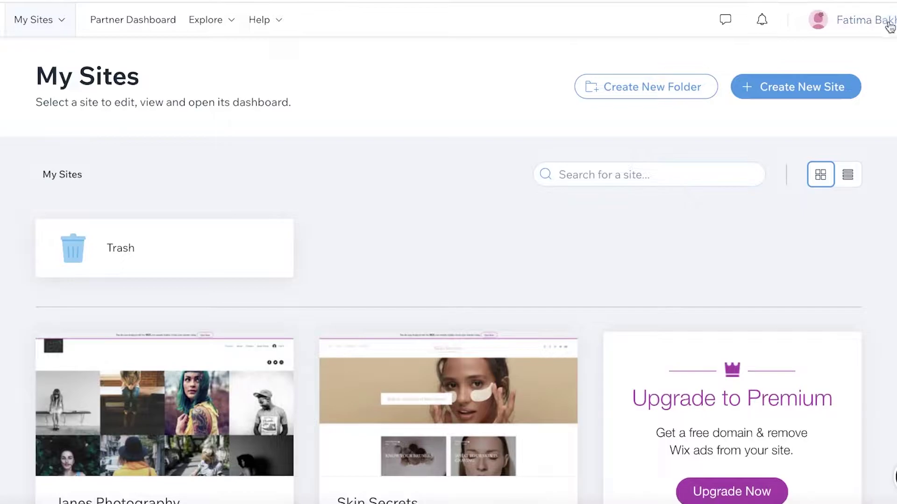
# Start creating a new site and choose Wix as the platform
pyautogui.click(869, 20)
pyautogui.click(843, 103)
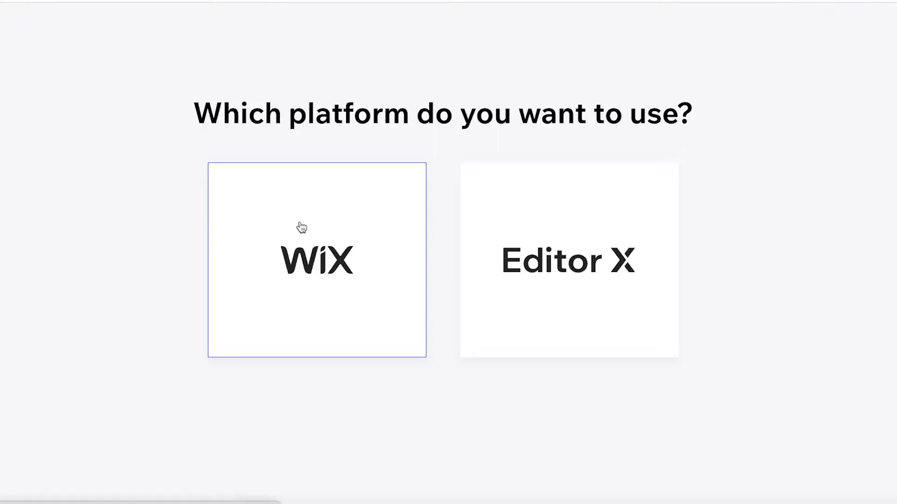
pyautogui.click(318, 289)
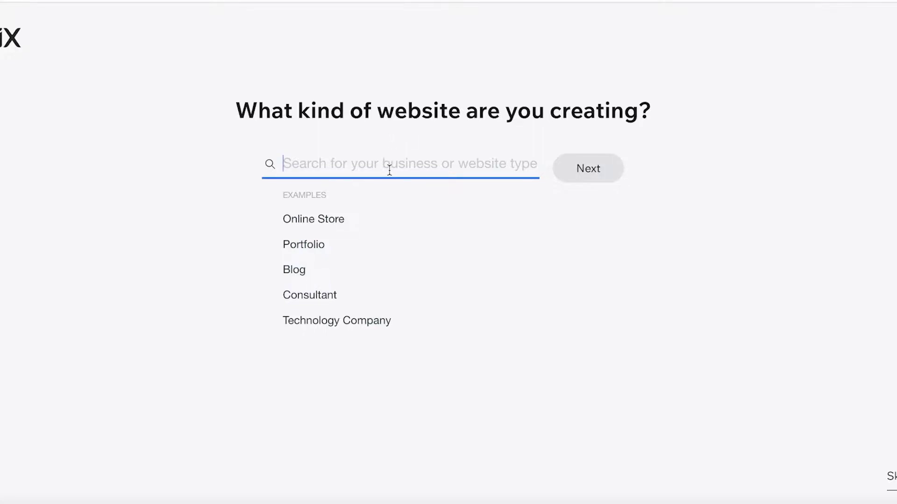
# Search the website types for landing pages, choose Product Landing Page and continue
pyautogui.write('l')
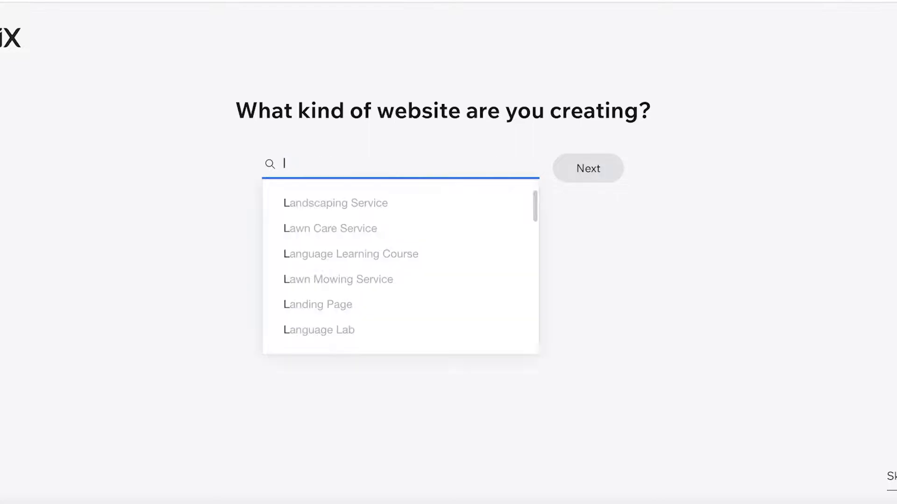
pyautogui.write('andinf')
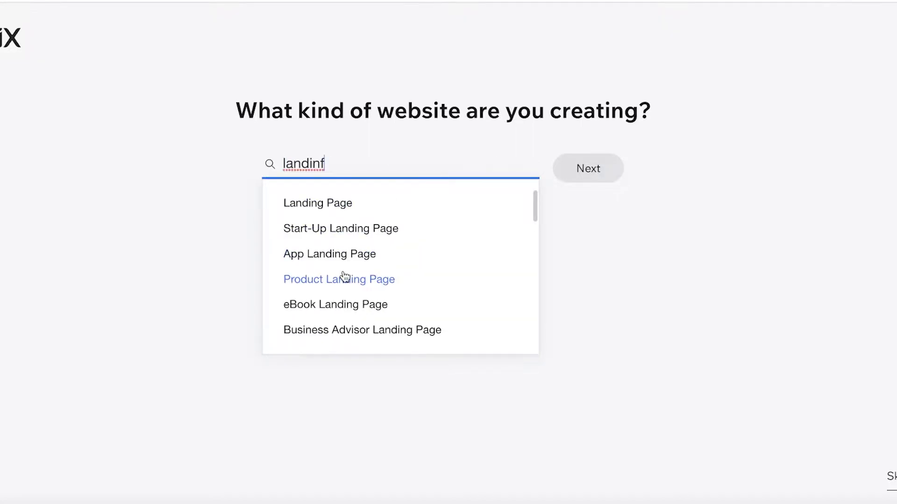
pyautogui.click(345, 278)
pyautogui.click(594, 168)
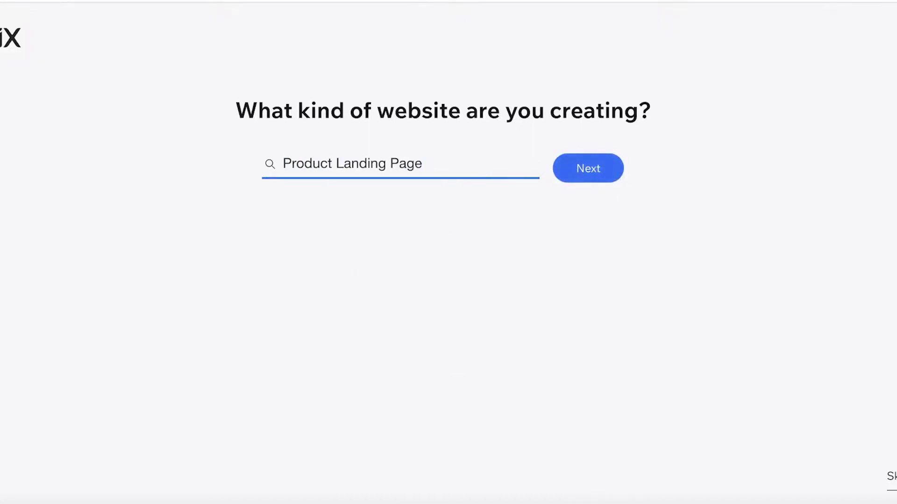
pyautogui.click(587, 168)
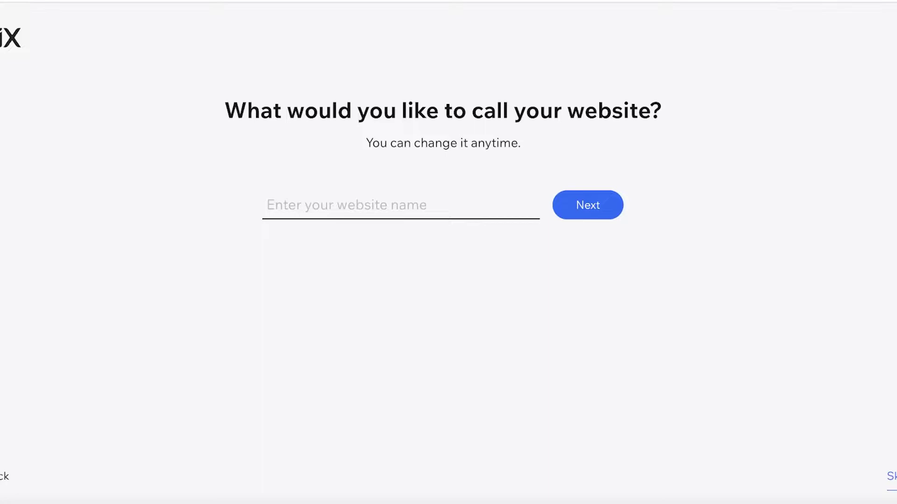
# Continue past the website name and choose to begin with a template
pyautogui.click(587, 205)
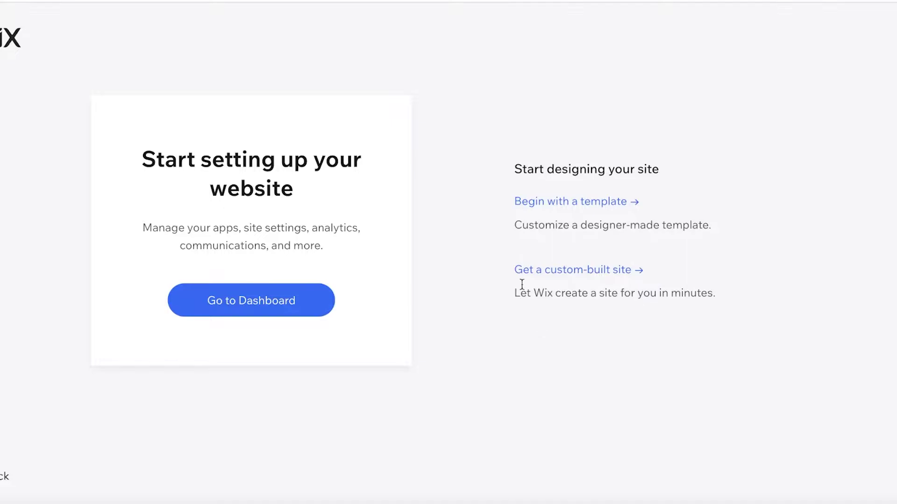
pyautogui.click(594, 208)
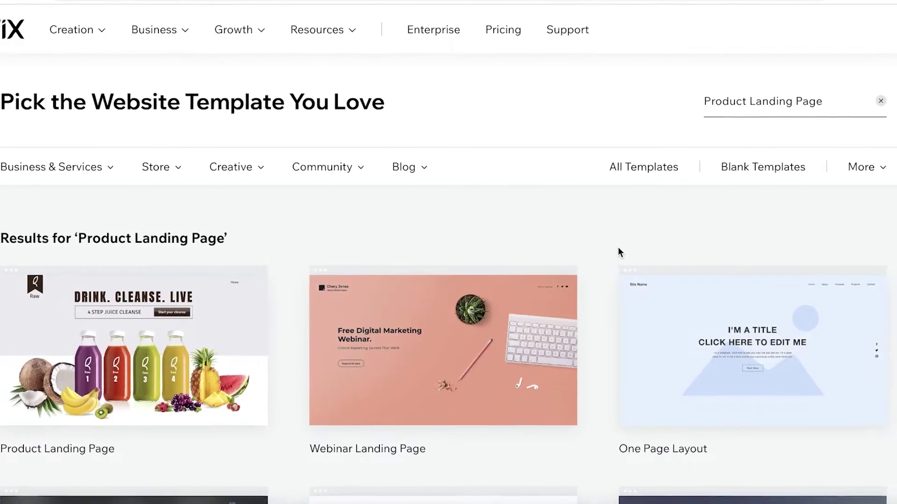
# Look through the templates offered for Product Landing Page
pyautogui.scroll(-1, 617, 251)
pyautogui.scroll(-3, 651, 233)
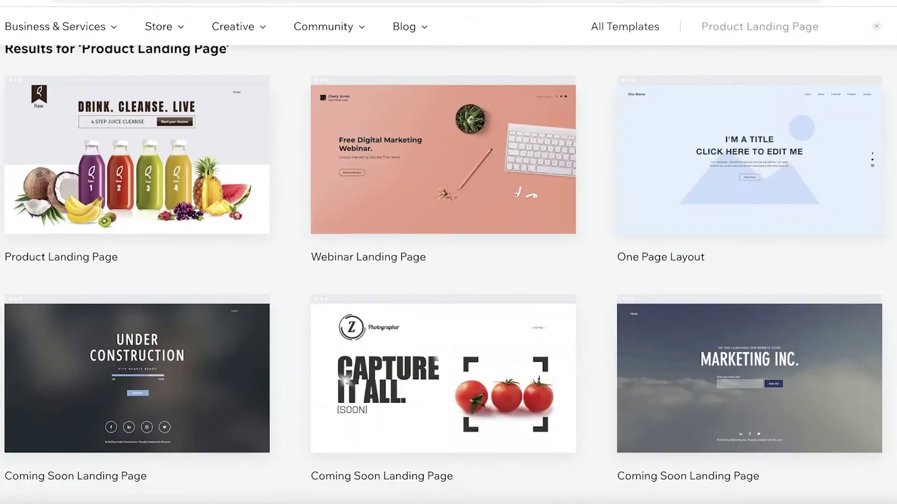
pyautogui.scroll(-3, 290, 219)
pyautogui.scroll(-6, 844, 213)
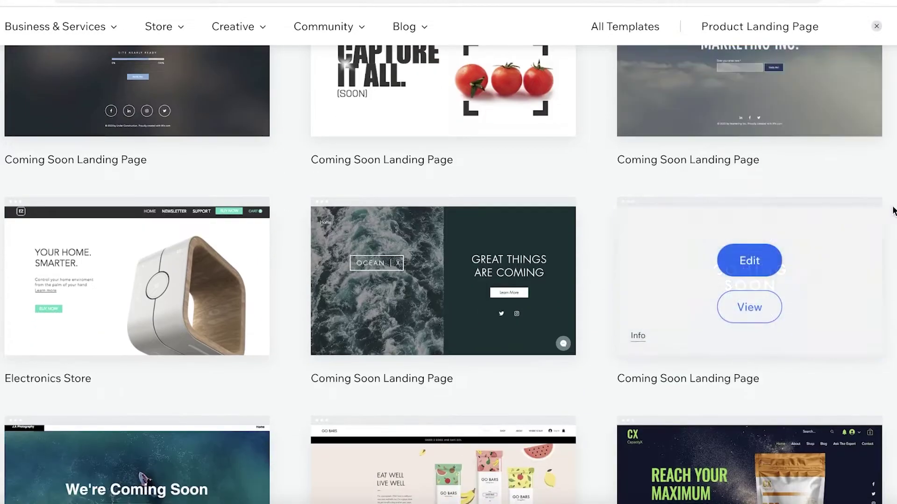
pyautogui.scroll(-2, 425, 206)
pyautogui.scroll(11, 483, 257)
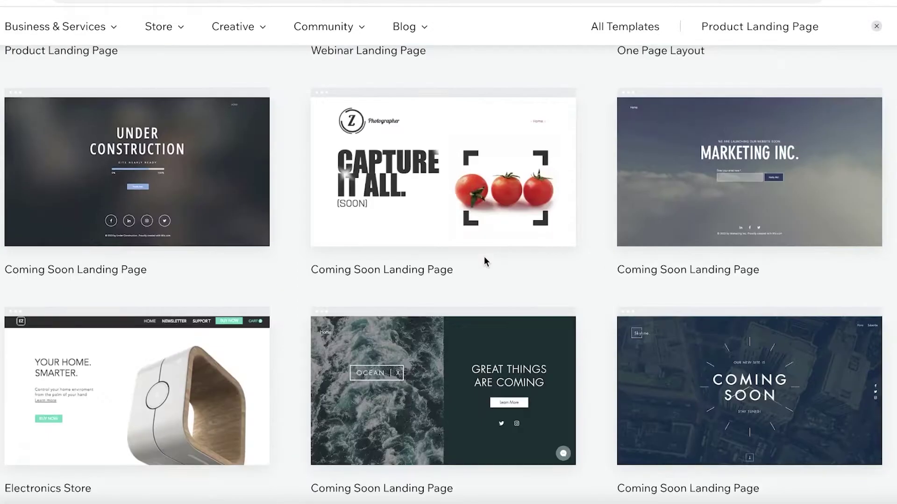
pyautogui.scroll(4, 428, 239)
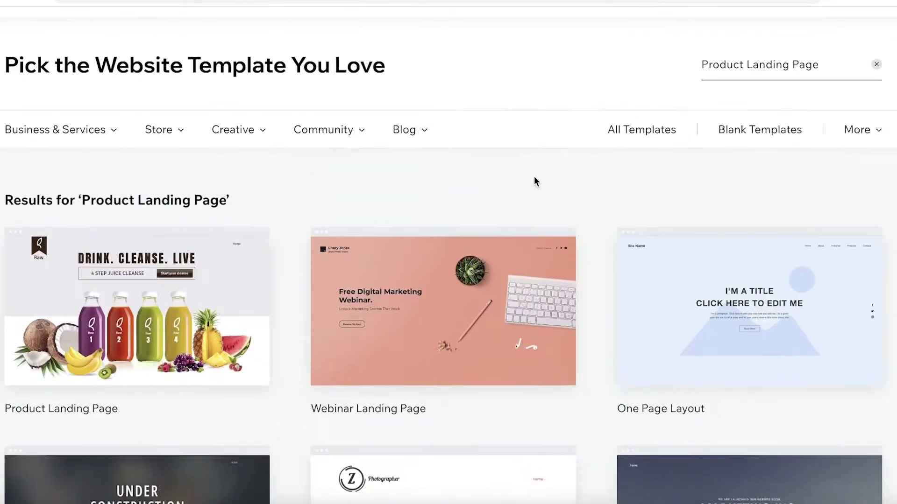
# Switch to the blank website templates and look through the available layouts
pyautogui.click(764, 140)
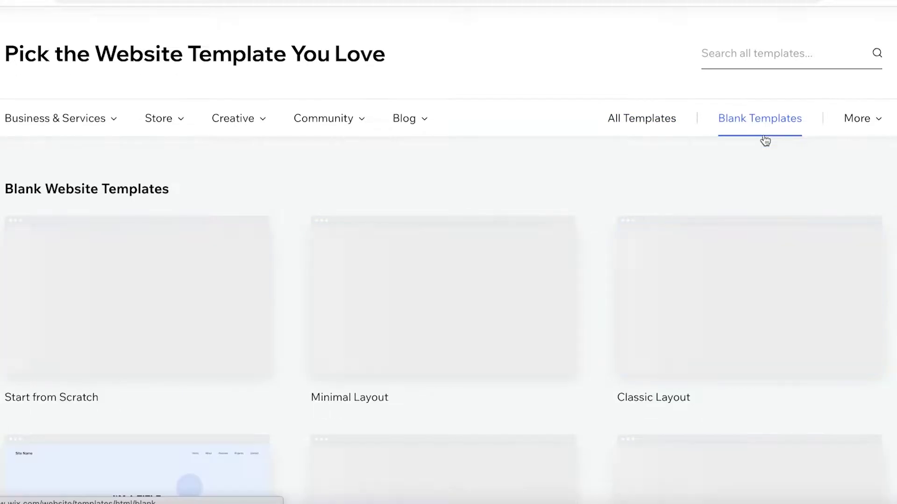
pyautogui.scroll(-2, 475, 140)
pyautogui.scroll(-9, 427, 139)
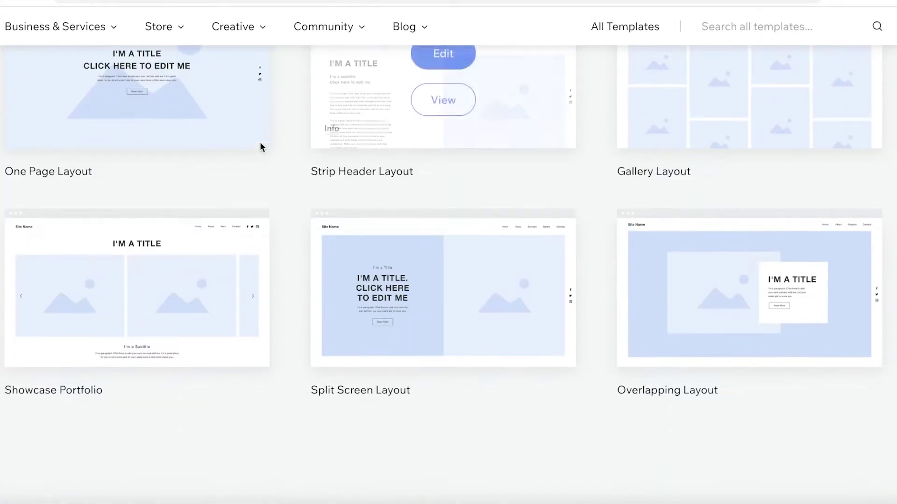
pyautogui.scroll(5, 164, 147)
pyautogui.scroll(3, 149, 154)
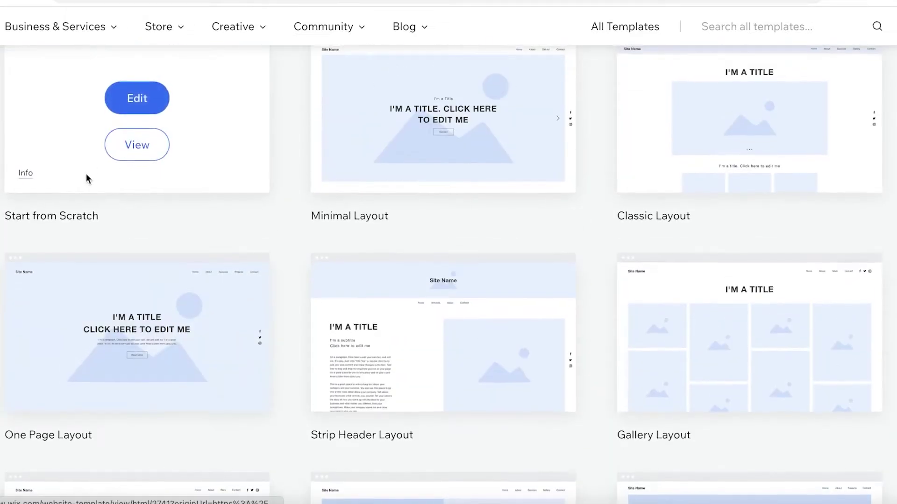
pyautogui.scroll(1, 140, 168)
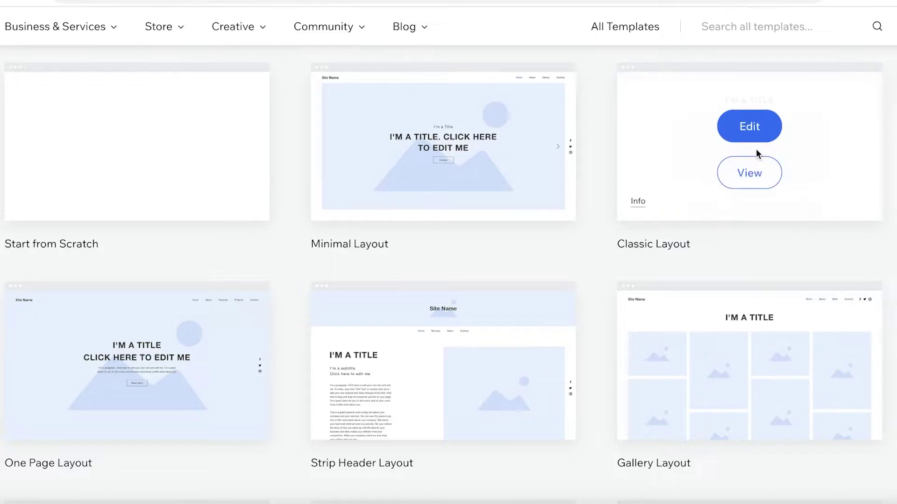
pyautogui.scroll(-3, 448, 275)
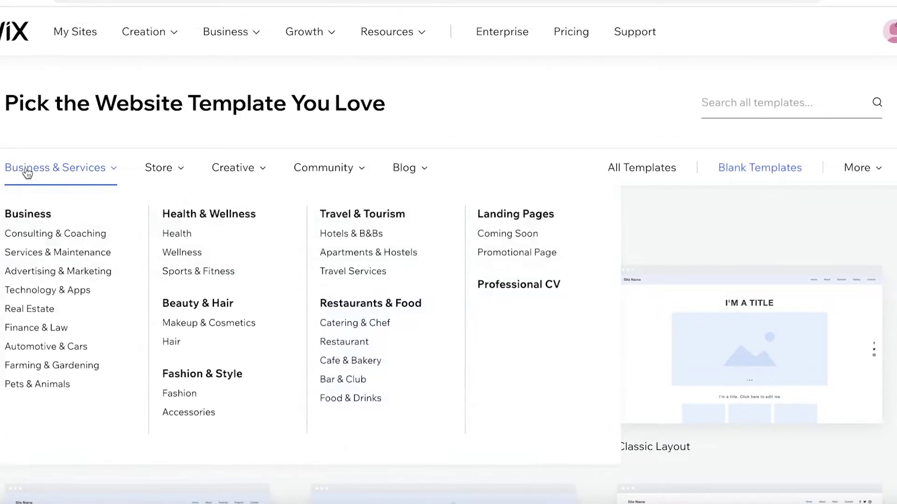
# Search the templates for "landing page", open the Landing Page category and look through its first page
pyautogui.click(793, 112)
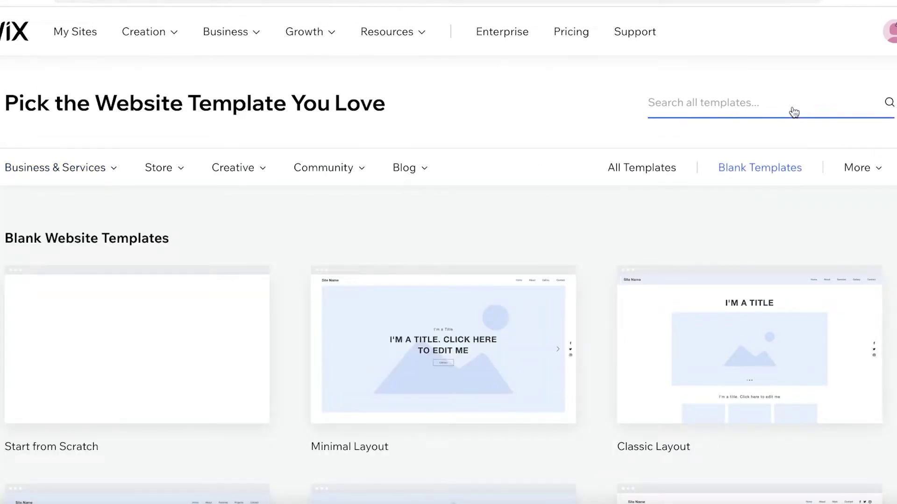
pyautogui.write('landing page')
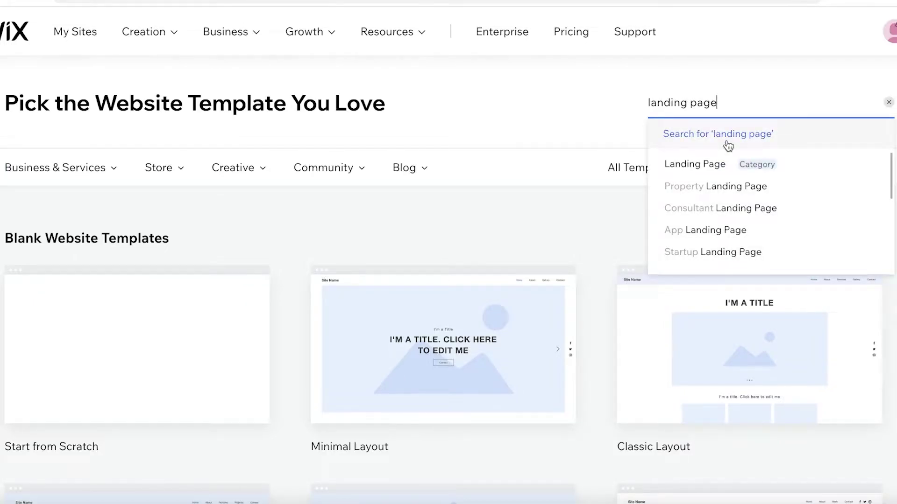
pyautogui.click(713, 169)
pyautogui.scroll(-10, 712, 176)
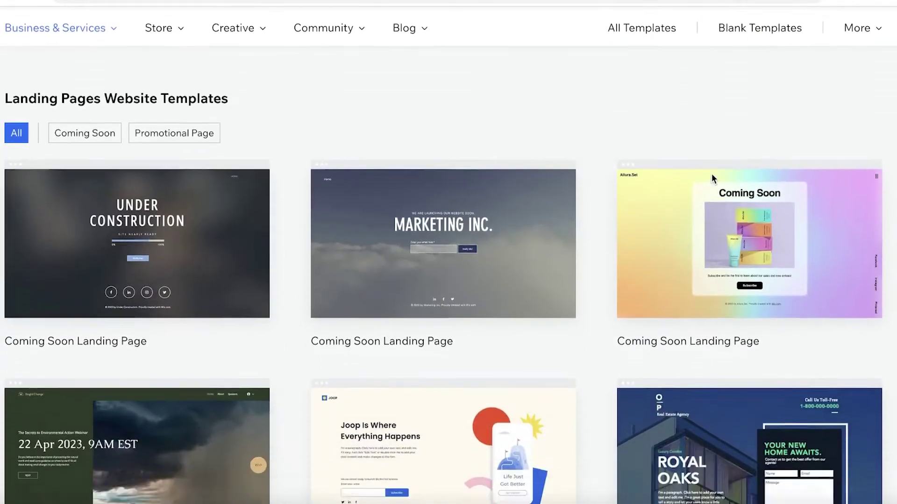
pyautogui.scroll(-10, 120, 155)
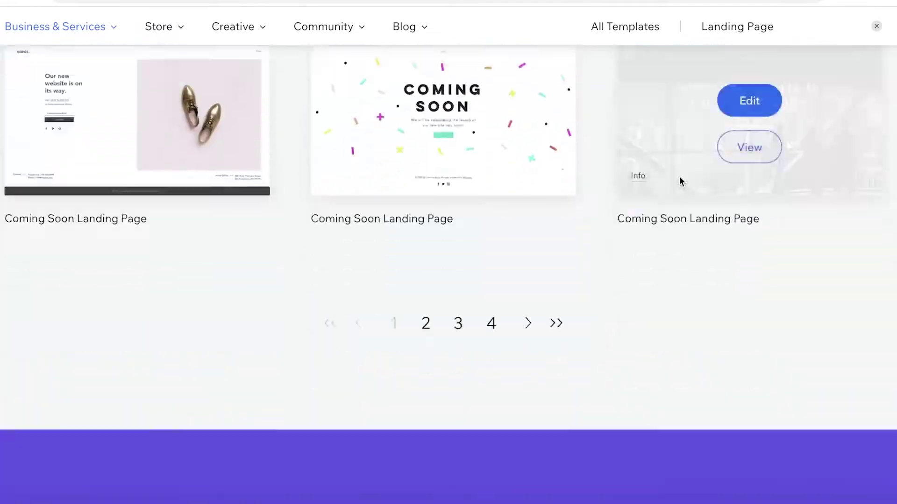
# Look through the second page of the landing page templates
pyautogui.click(426, 208)
pyautogui.scroll(-9, 427, 210)
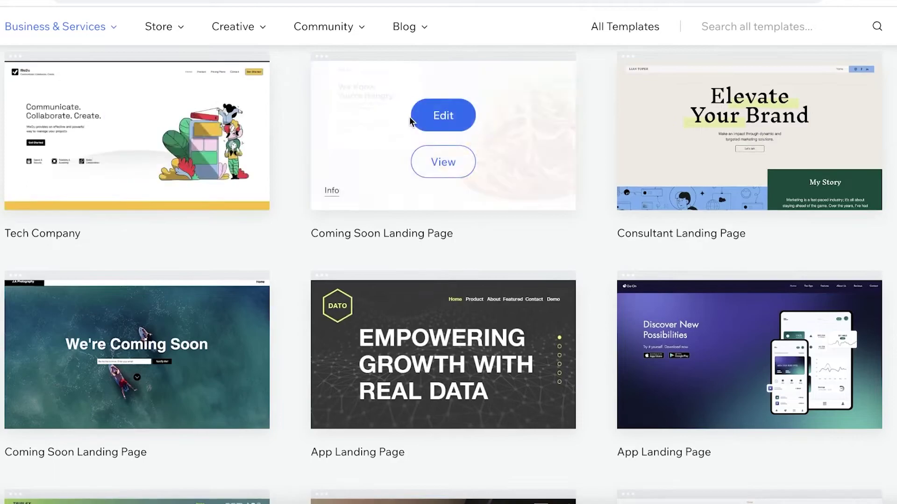
pyautogui.scroll(3, 444, 187)
pyautogui.scroll(3, 444, 210)
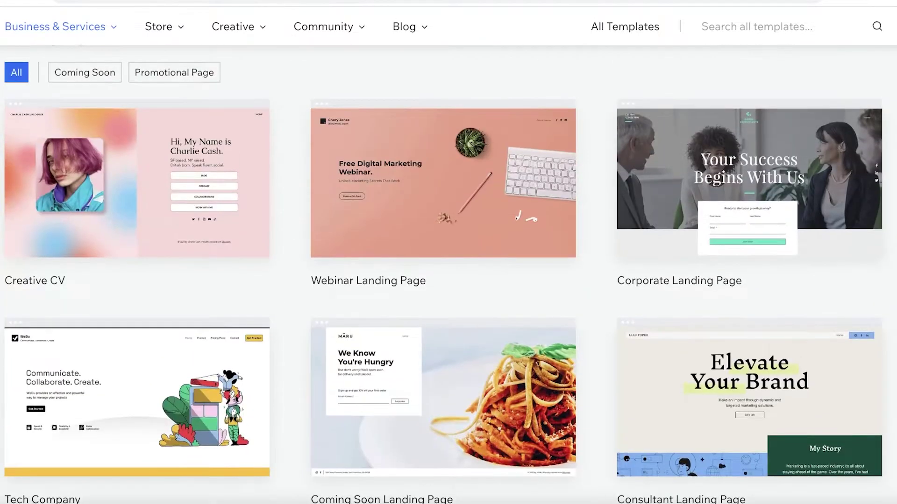
pyautogui.scroll(-15, 782, 206)
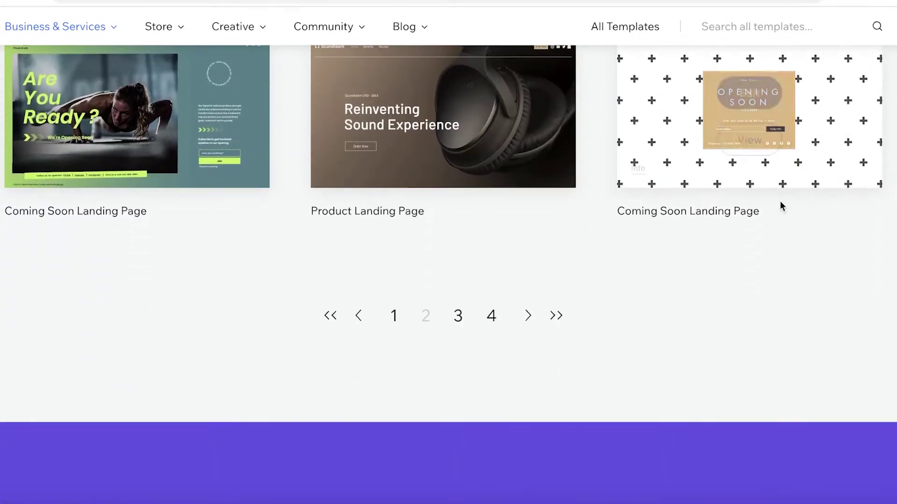
# Examine the landing page templates on the third results page
pyautogui.click(458, 317)
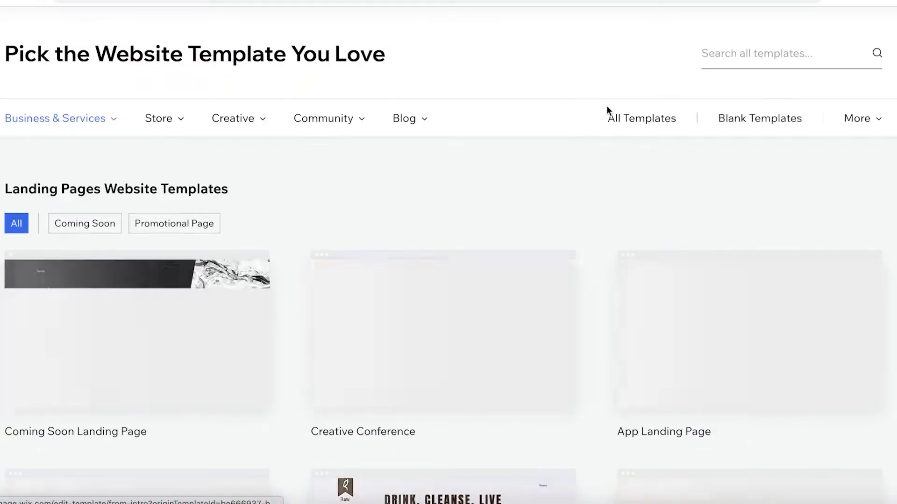
pyautogui.scroll(-10, 608, 110)
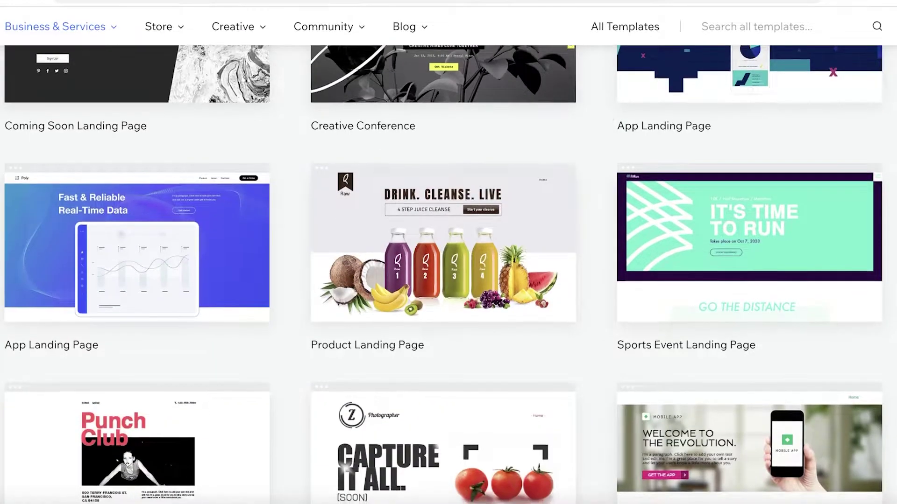
pyautogui.scroll(4, 448, 252)
pyautogui.scroll(-5, 448, 252)
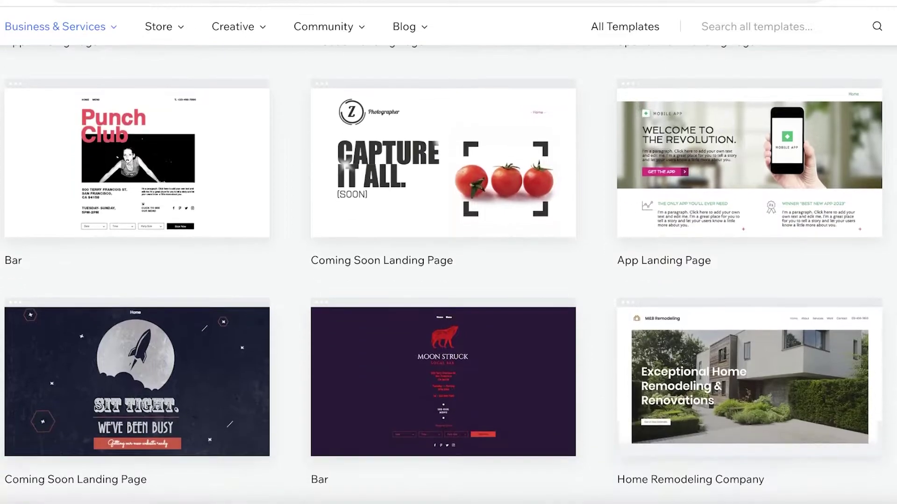
pyautogui.scroll(-5, 490, 430)
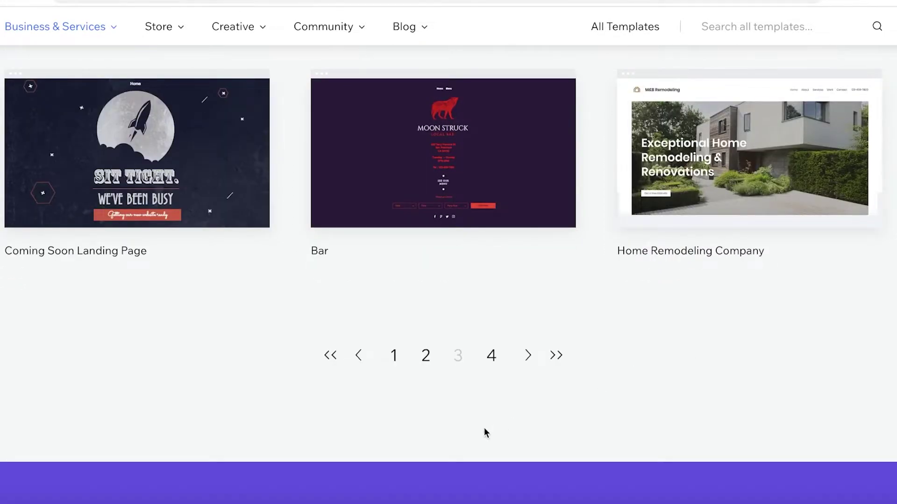
pyautogui.scroll(4, 485, 426)
pyautogui.scroll(4, 748, 323)
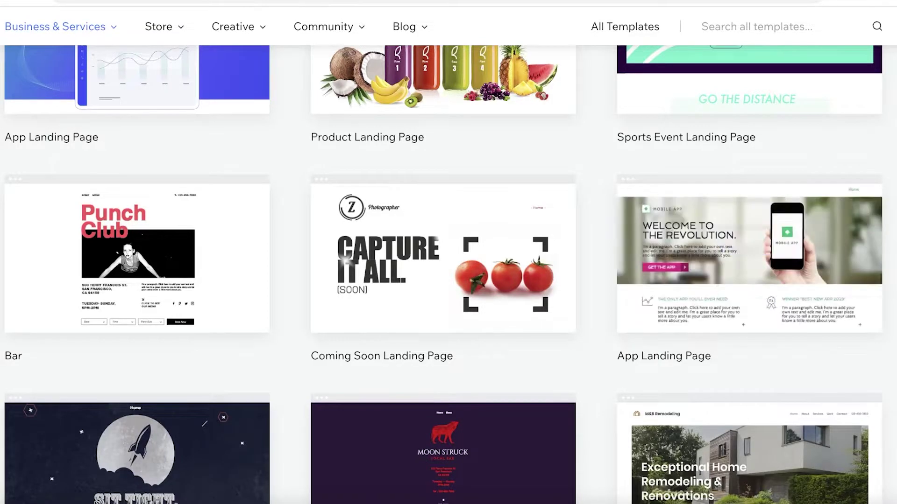
# Open the preview of the App Landing Page template headed "Welcome to the Revolution"
pyautogui.moveTo(677, 257)
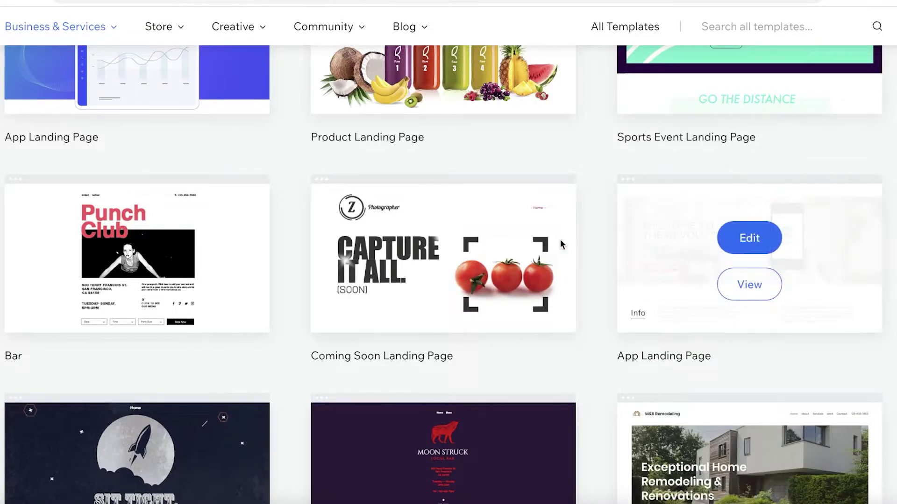
pyautogui.moveTo(748, 237)
pyautogui.click(749, 284)
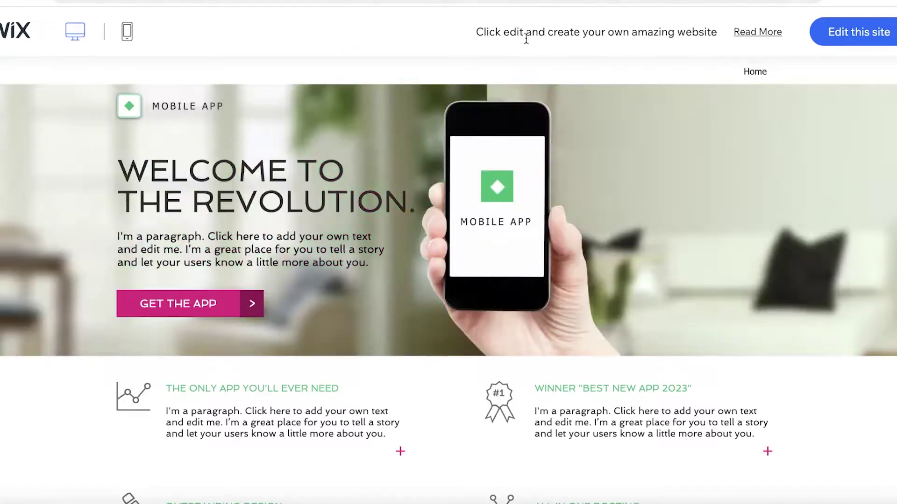
# Examine the App Landing Page preview from top to bottom and compare it with the multi-page navigation of Jane's Photo Shop
pyautogui.scroll(-15, 727, 104)
pyautogui.scroll(15, 727, 104)
pyautogui.click(689, 71)
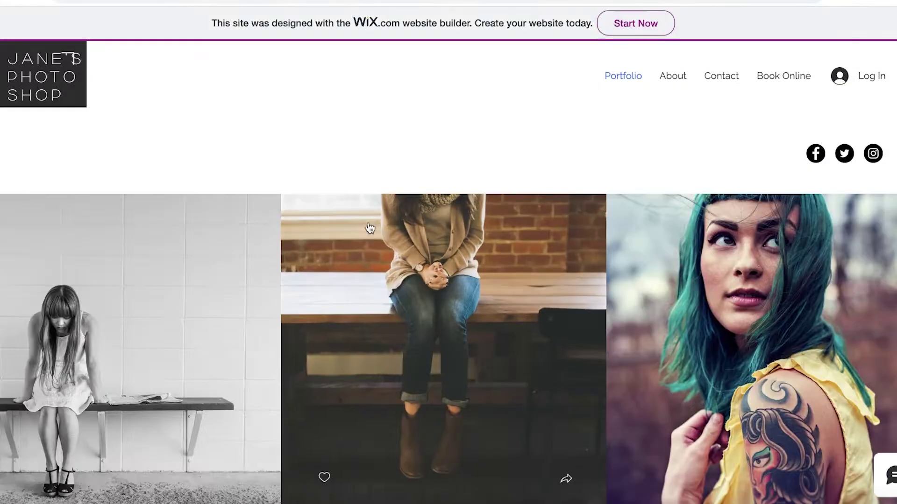
pyautogui.scroll(-3, 490, 138)
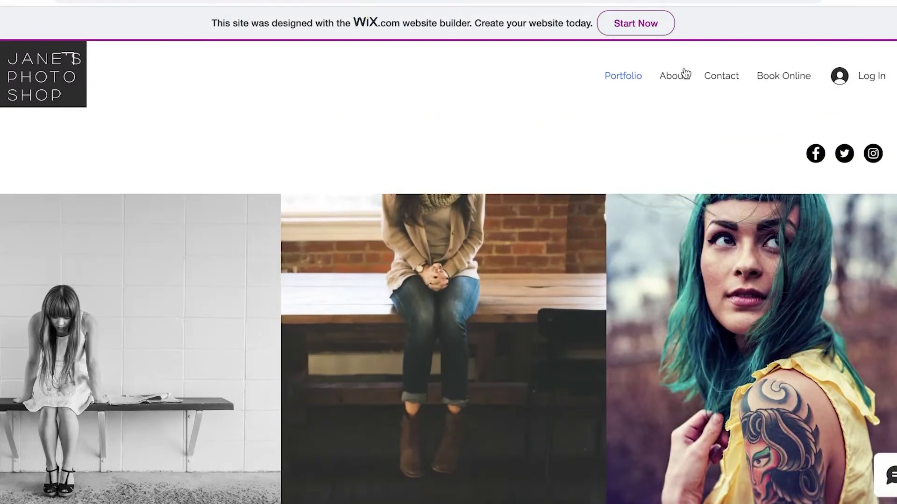
pyautogui.click(783, 77)
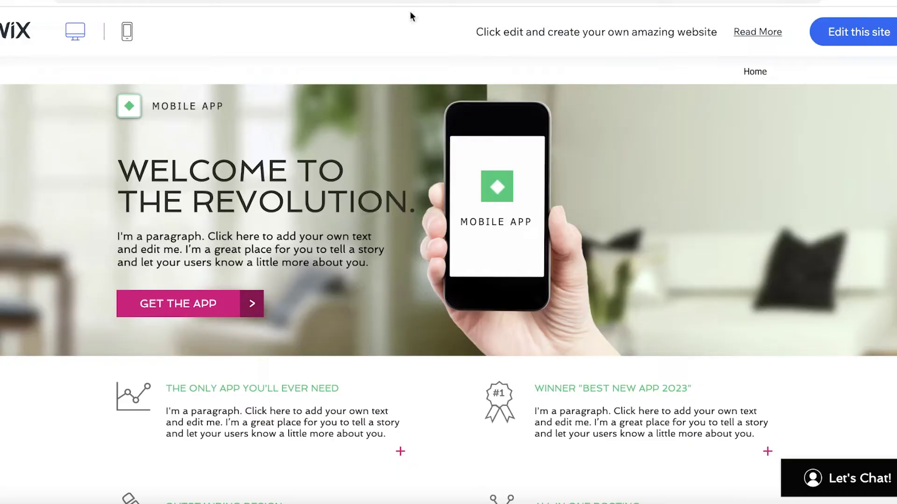
# Review the "Welcome to the Revolution" preview once more and open its App Landing Page template for editing
pyautogui.scroll(-4, 458, 99)
pyautogui.scroll(-10, 456, 94)
pyautogui.scroll(15, 716, 162)
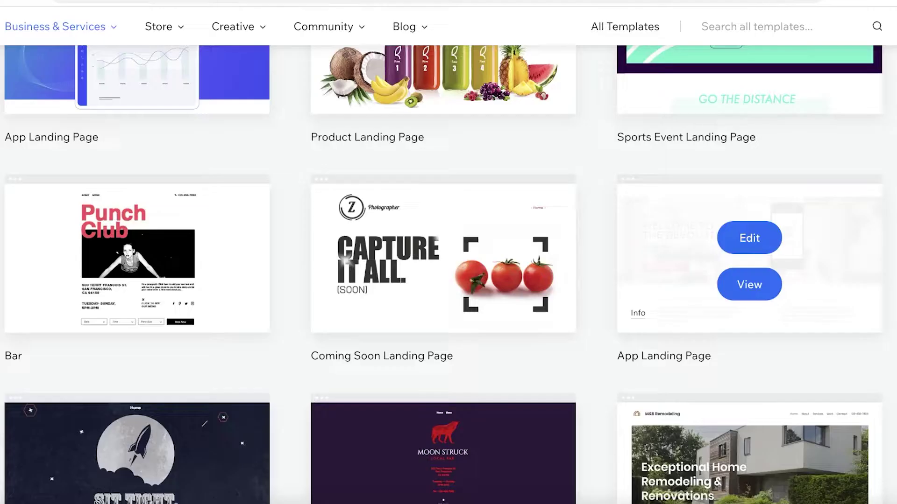
pyautogui.click(744, 237)
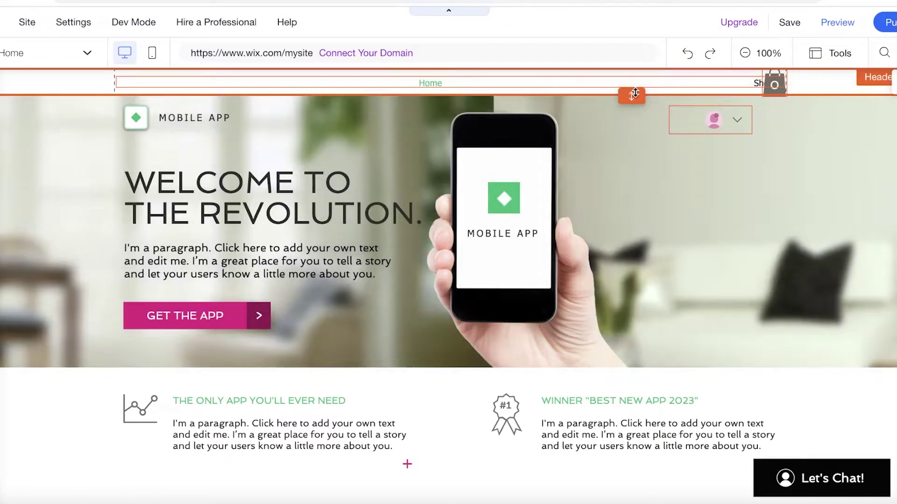
# Increase the header's height and shift the horizontal menu down inside it
pyautogui.moveTo(633, 98); pyautogui.dragTo(637, 144)
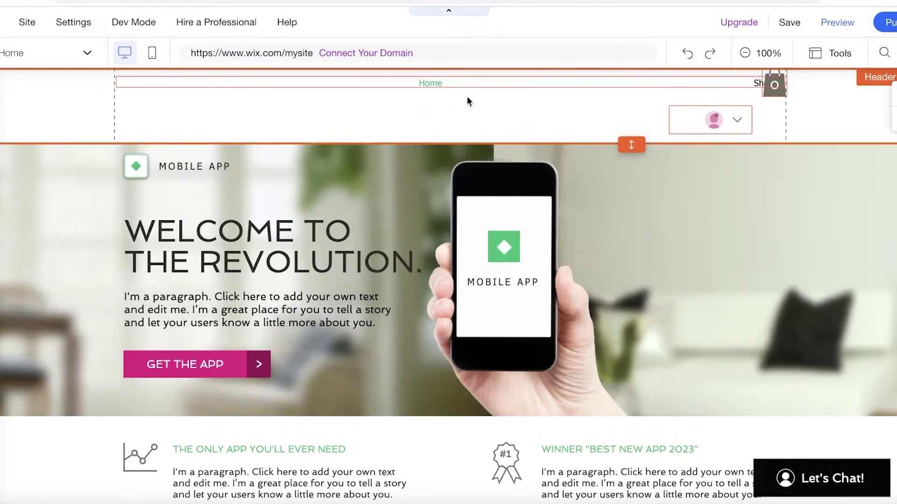
pyautogui.click(432, 80)
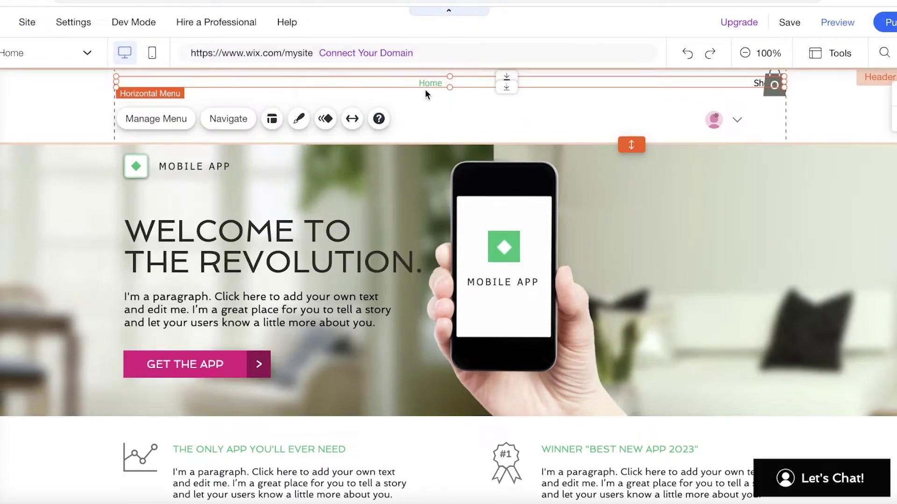
pyautogui.moveTo(427, 84); pyautogui.dragTo(430, 108)
pyautogui.click(166, 147)
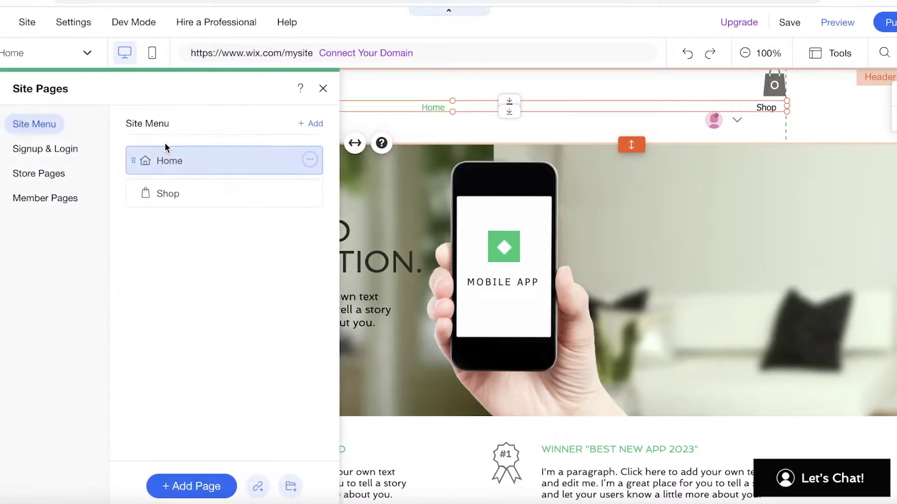
pyautogui.click(310, 192)
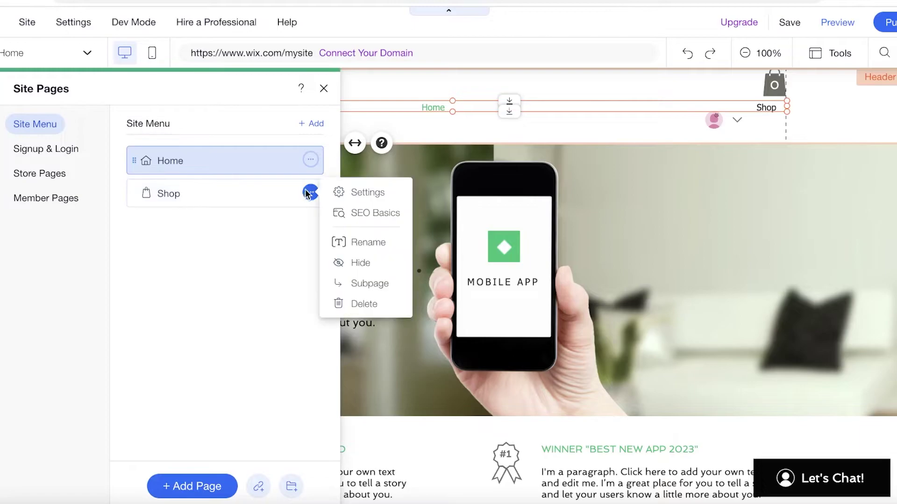
pyautogui.click(320, 90)
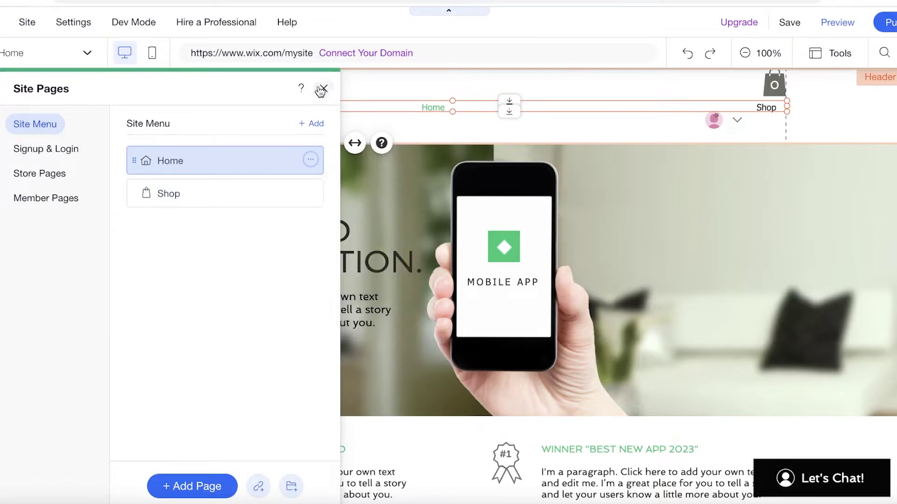
pyautogui.click(323, 88)
pyautogui.click(27, 55)
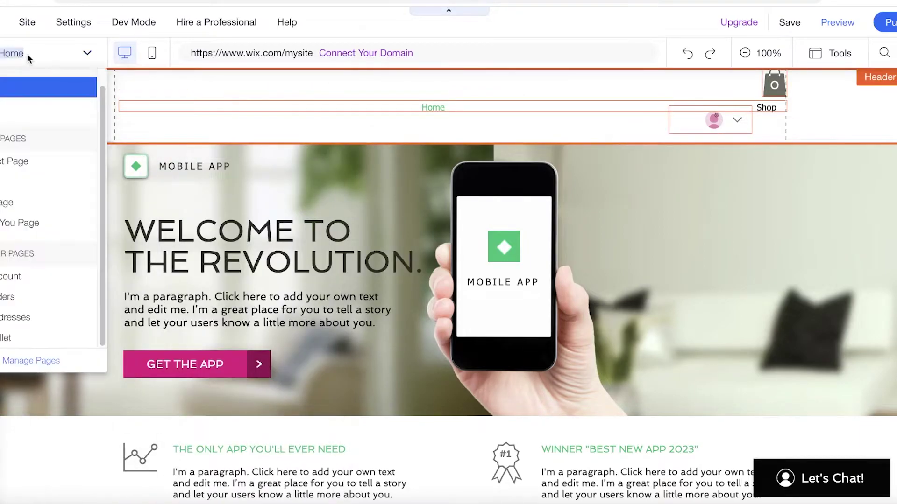
pyautogui.click(29, 53)
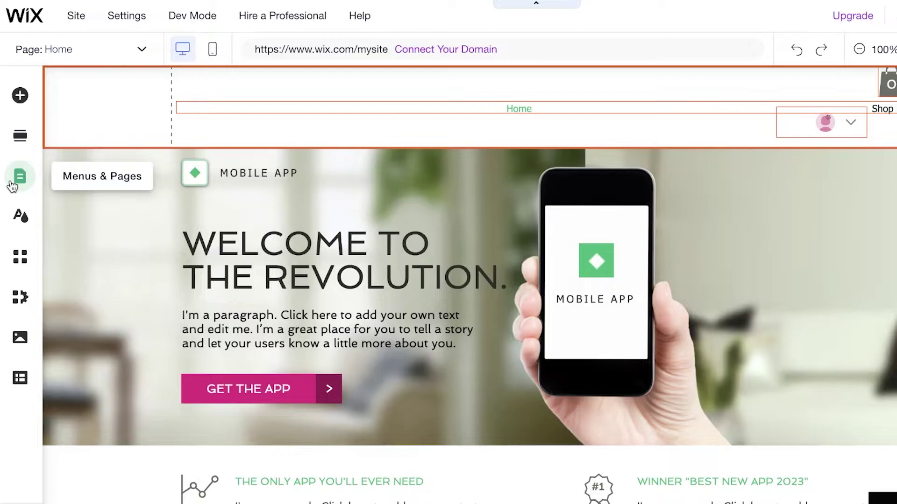
# Delete the Shop page from the site menu and confirm the removal
pyautogui.click(12, 186)
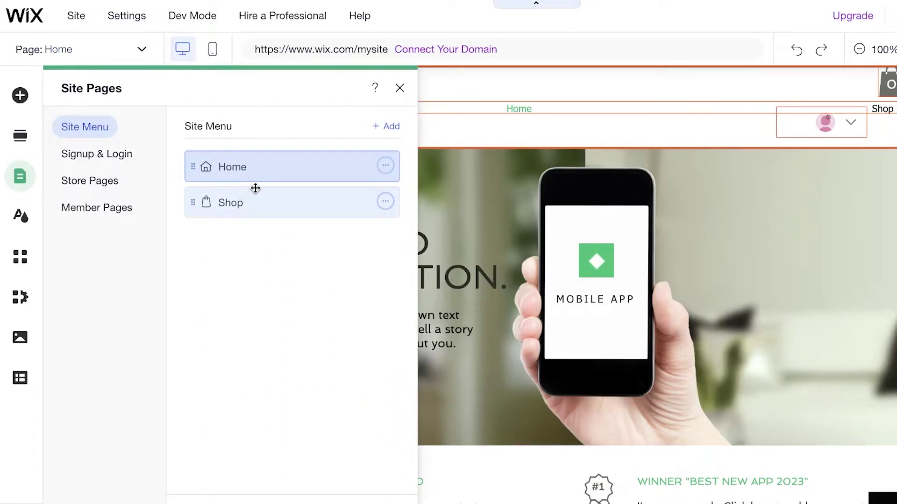
pyautogui.click(384, 201)
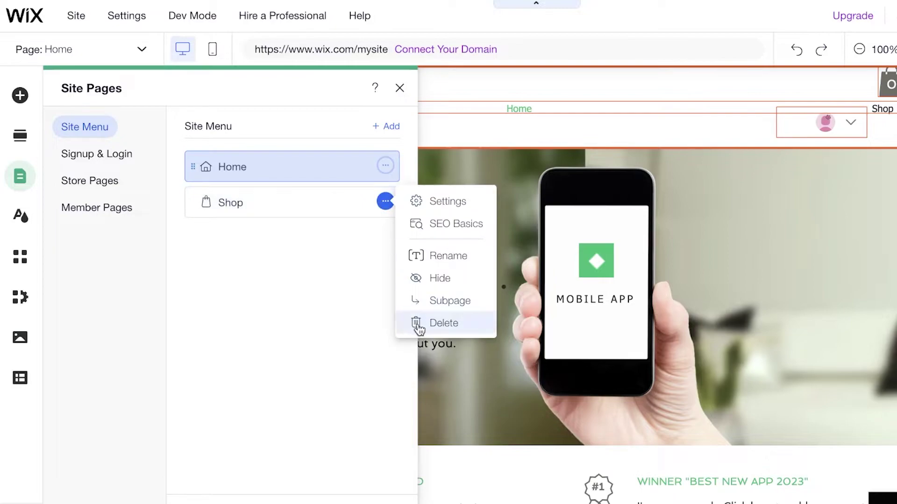
pyautogui.click(456, 323)
pyautogui.click(698, 336)
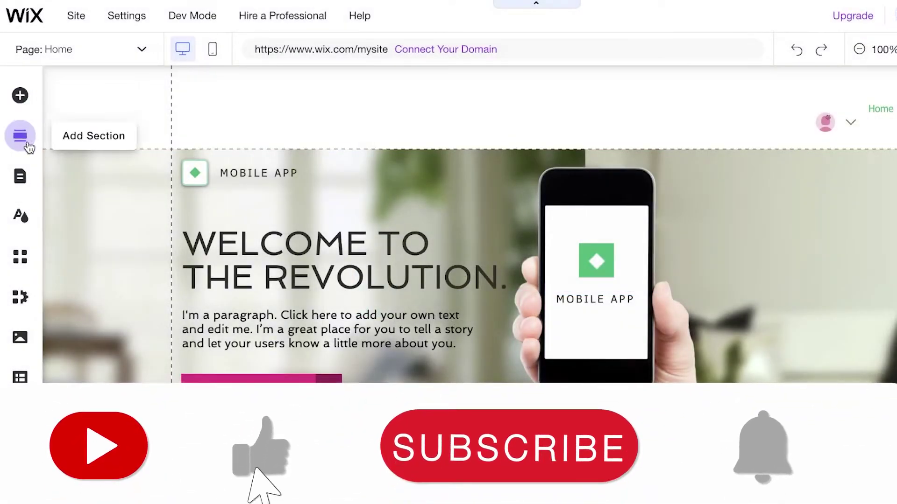
pyautogui.click(25, 141)
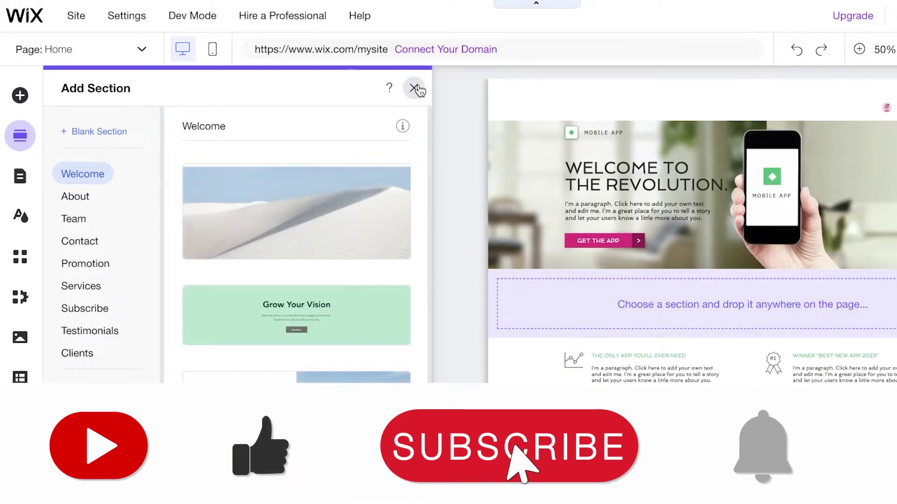
pyautogui.click(412, 88)
pyautogui.click(20, 176)
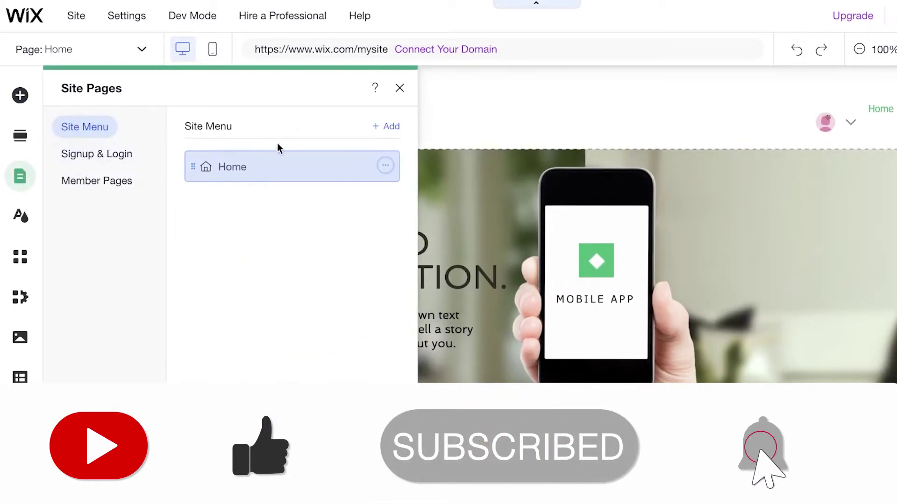
pyautogui.click(386, 166)
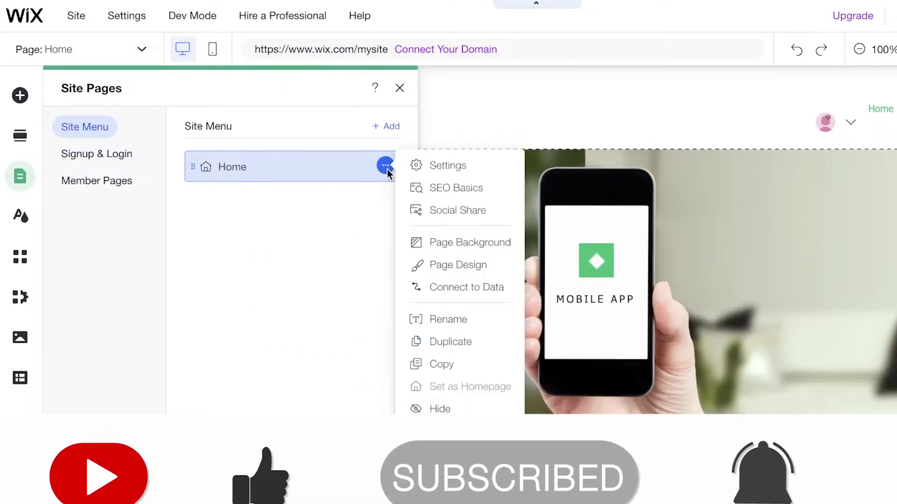
pyautogui.click(382, 301)
pyautogui.click(742, 110)
# Move the horizontal menu to the left side of the header and enlarge its box
pyautogui.click(881, 112)
pyautogui.moveTo(881, 112); pyautogui.dragTo(246, 109)
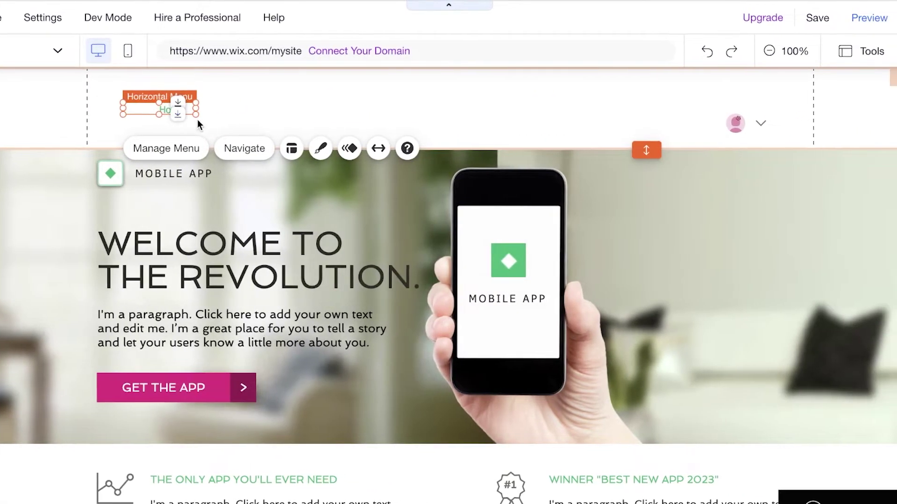
pyautogui.moveTo(196, 114); pyautogui.dragTo(221, 137)
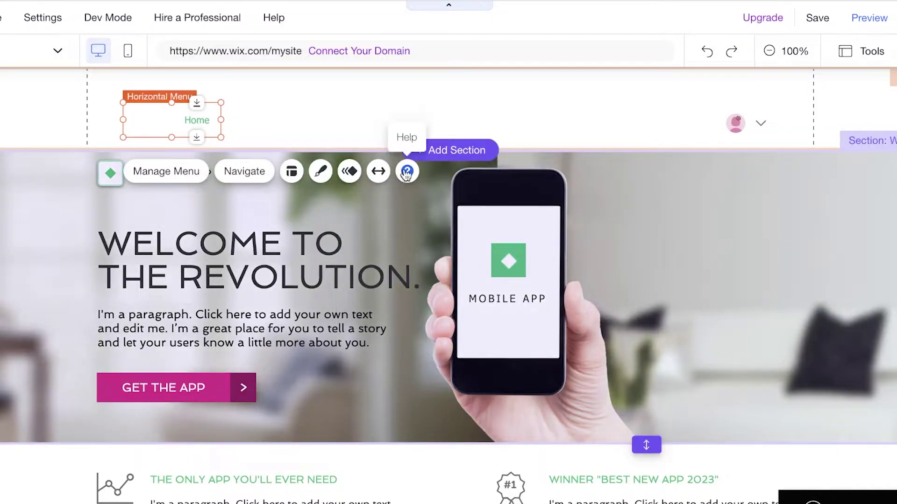
# Hide the Home page from the site menu through its page settings
pyautogui.click(165, 171)
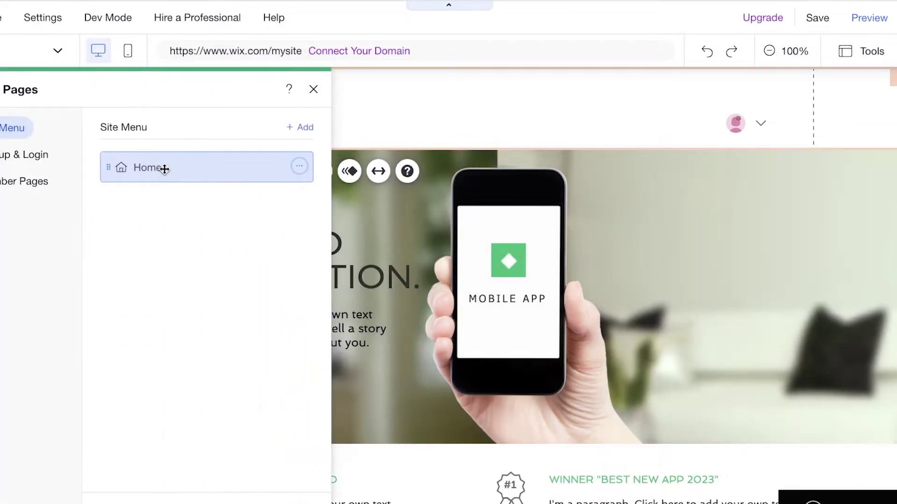
pyautogui.click(300, 167)
pyautogui.click(328, 167)
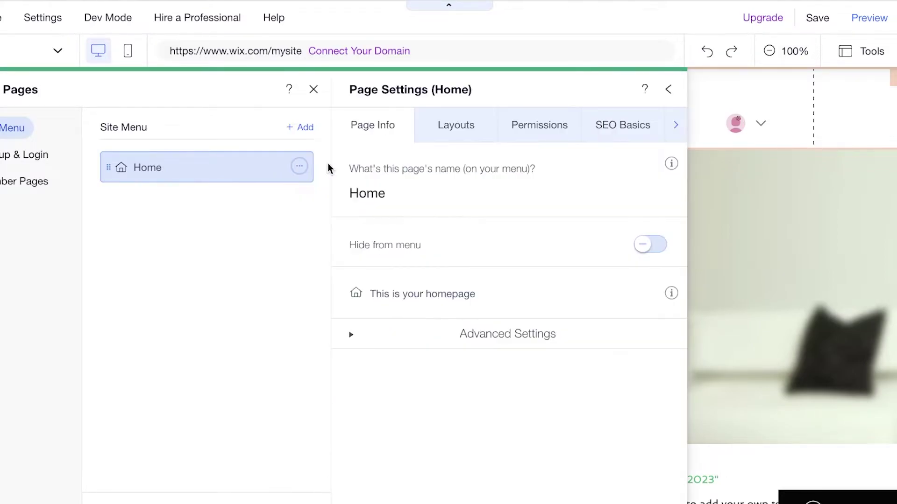
pyautogui.click(454, 133)
pyautogui.click(352, 127)
pyautogui.click(643, 248)
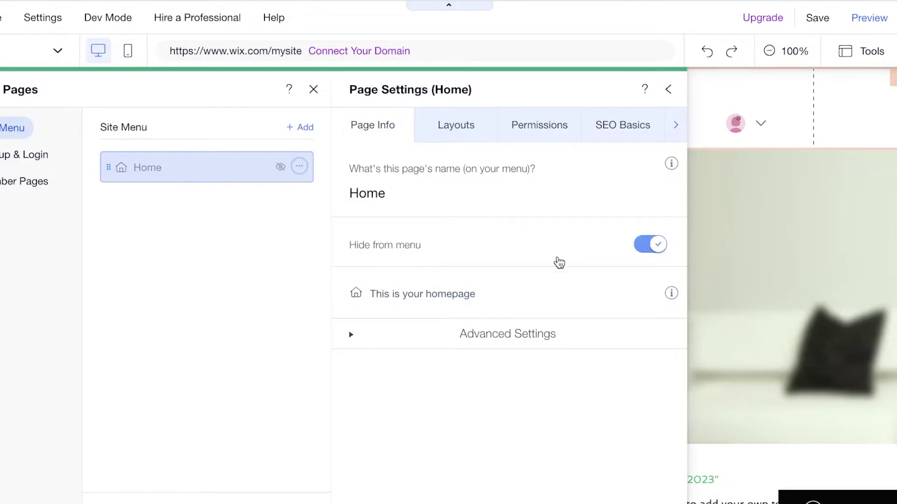
pyautogui.click(736, 124)
pyautogui.click(586, 99)
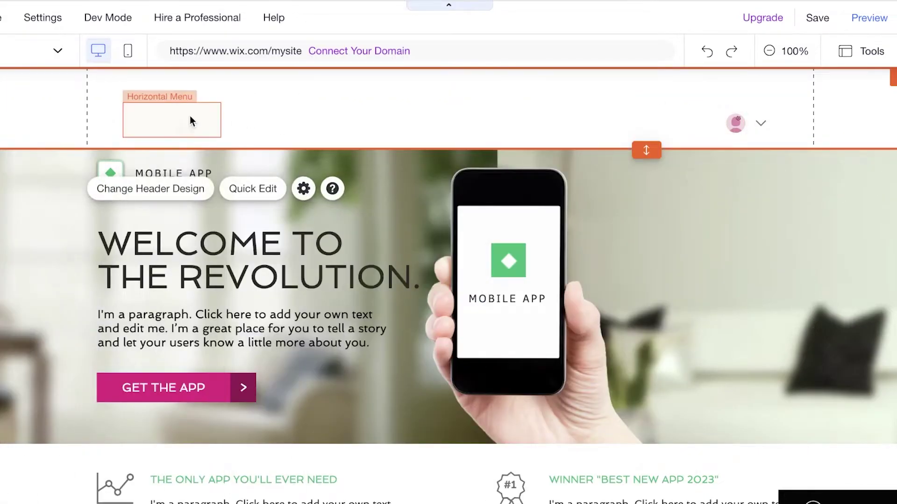
# Delete the empty horizontal menu from the header
pyautogui.click(136, 125)
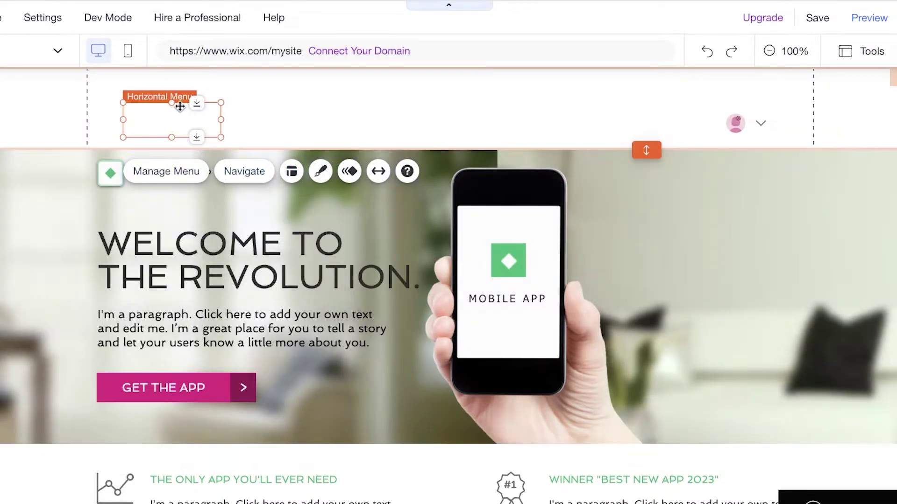
pyautogui.rightClick(184, 111)
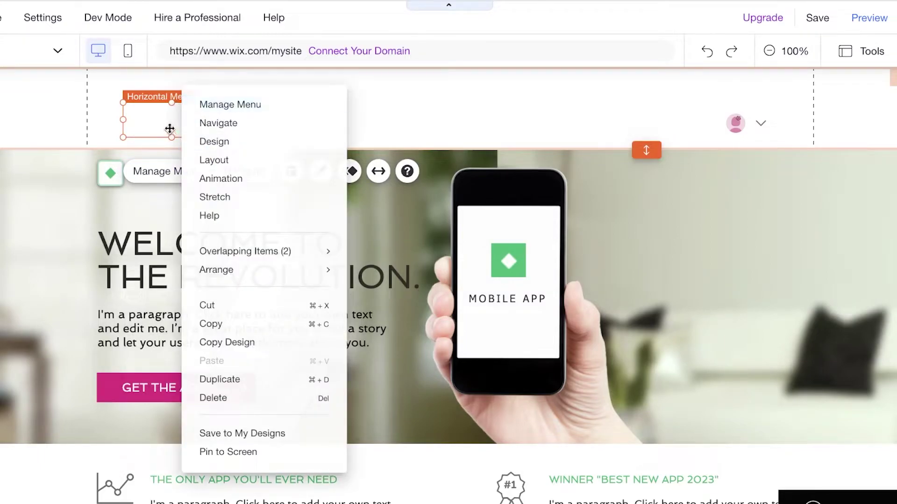
pyautogui.click(255, 398)
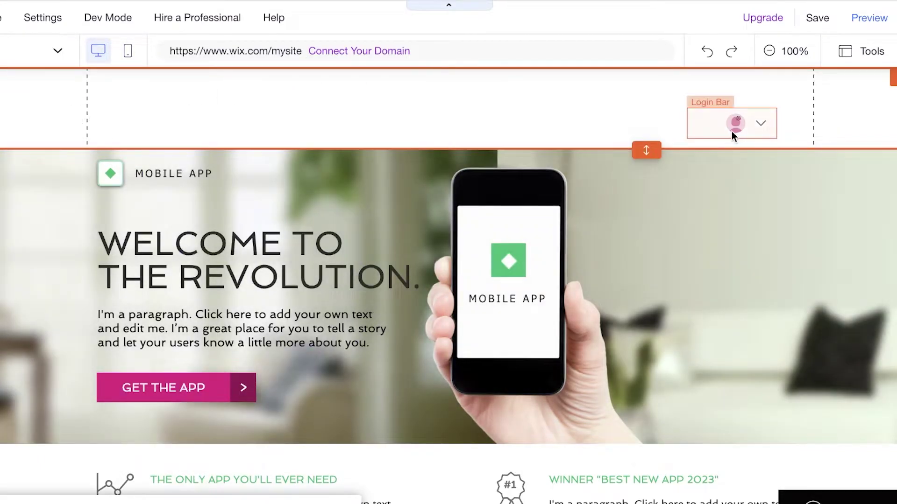
# Delete the member login bar from the header and confirm the removal
pyautogui.rightClick(732, 131)
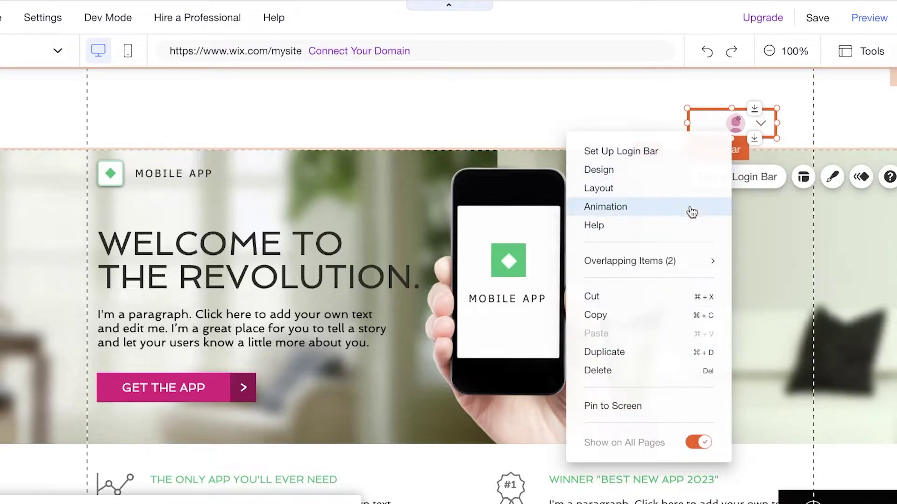
pyautogui.click(626, 372)
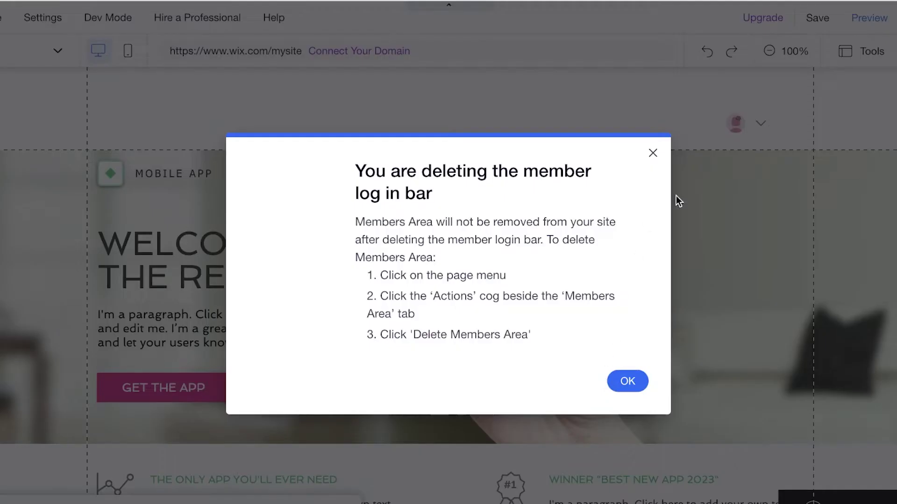
pyautogui.click(628, 379)
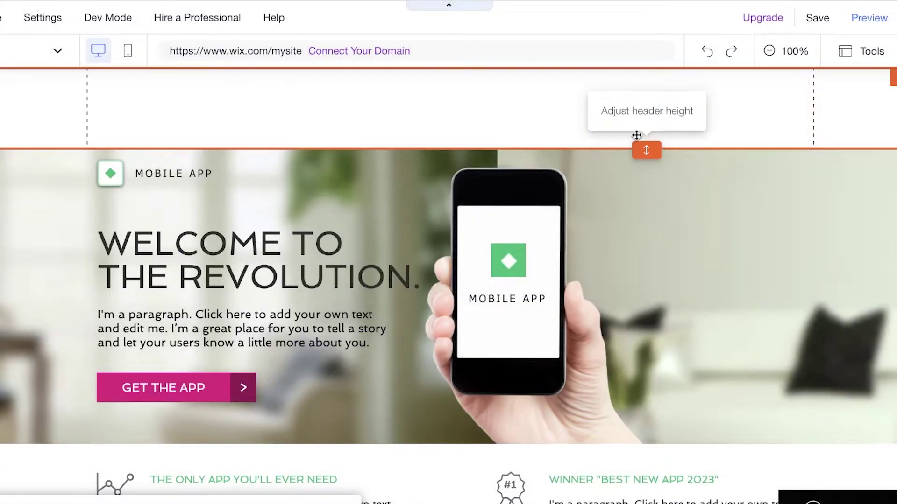
pyautogui.moveTo(636, 135)
pyautogui.mouseDown()
pyautogui.moveTo(637, 118)
pyautogui.moveTo(637, 133)
pyautogui.mouseUp()
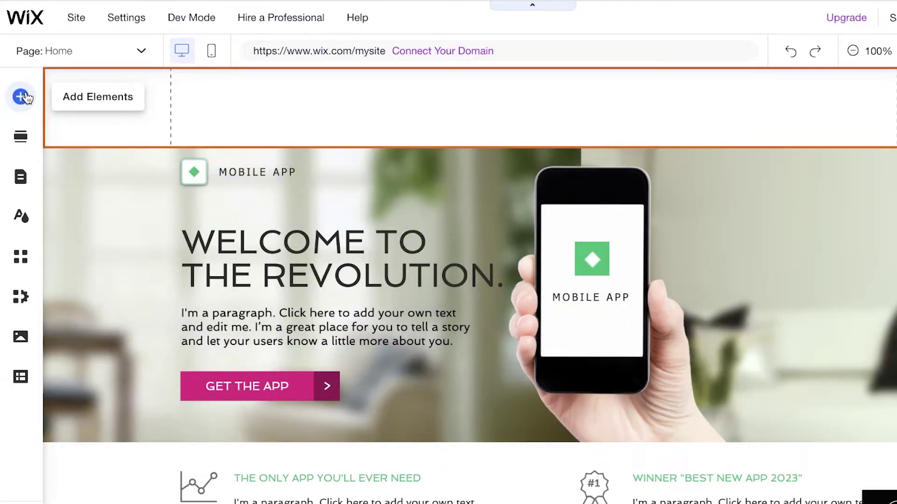
# Add a Helvetica Bold title reading "Joe Crush Saga" to the left side of the header
pyautogui.click(21, 98)
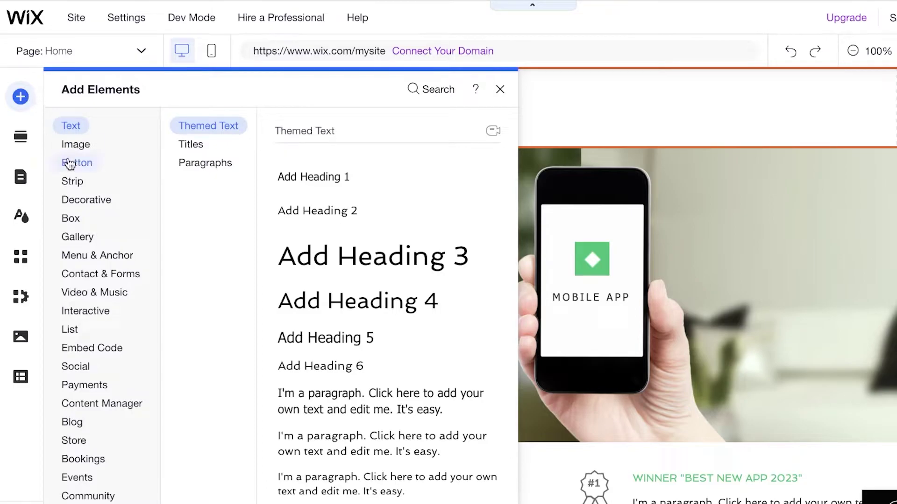
pyautogui.click(69, 162)
pyautogui.click(75, 148)
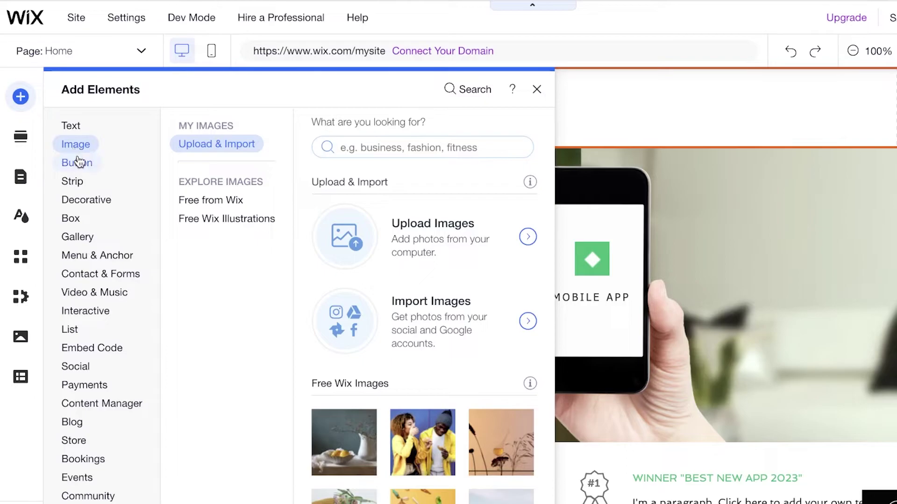
pyautogui.click(77, 162)
pyautogui.click(73, 126)
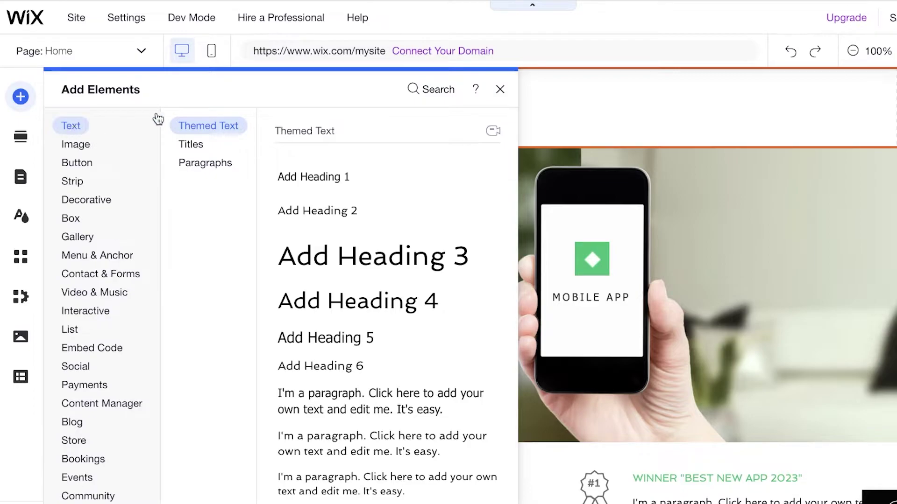
pyautogui.scroll(-10, 317, 292)
pyautogui.scroll(-2, 379, 340)
pyautogui.scroll(4, 354, 192)
pyautogui.moveTo(325, 165); pyautogui.dragTo(245, 109)
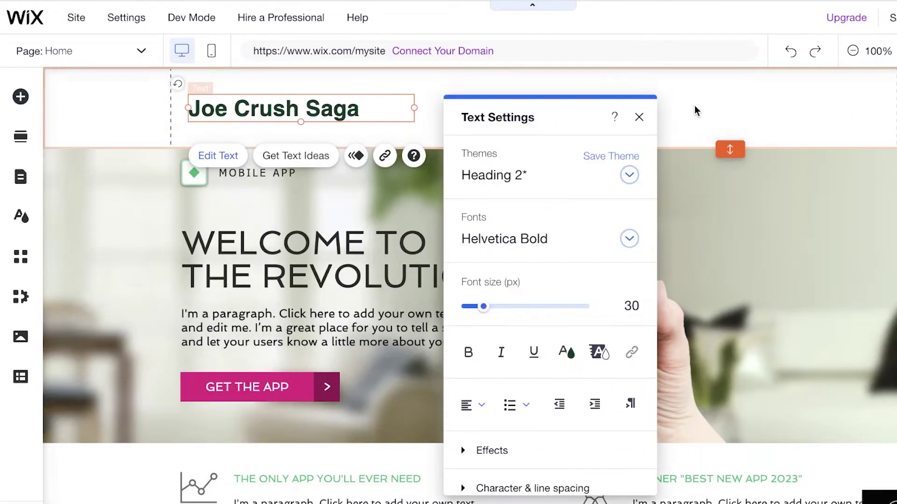
# Close the header title's text settings and look through the sections of the template page
pyautogui.click(694, 113)
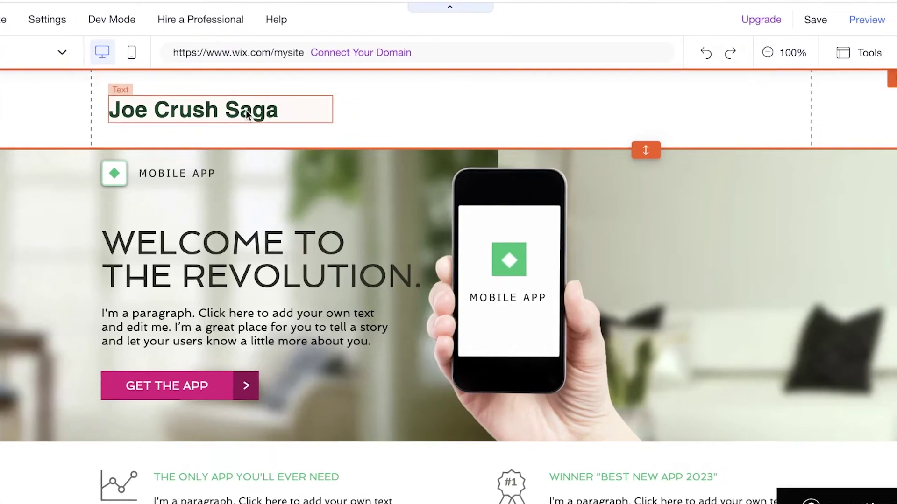
pyautogui.click(246, 113)
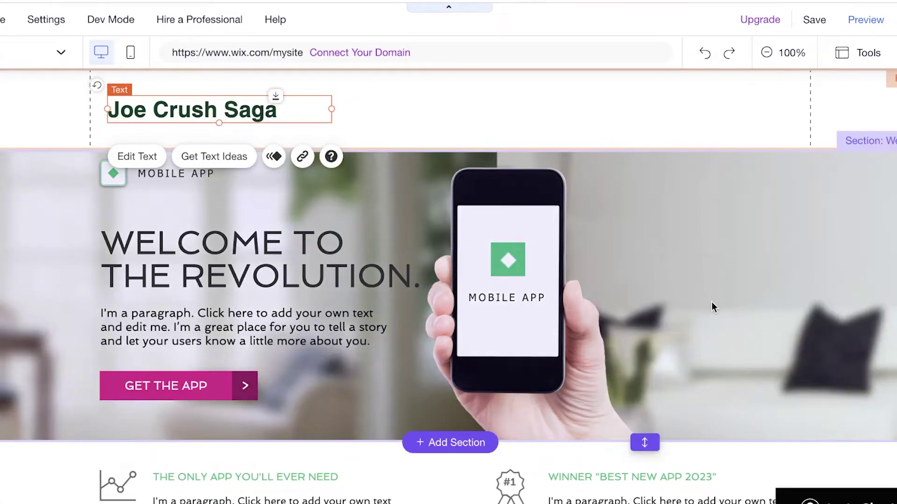
pyautogui.press('Escape')
pyautogui.scroll(-15, 720, 209)
pyautogui.scroll(9, 591, 194)
pyautogui.scroll(-4, 563, 198)
pyautogui.scroll(6, 589, 205)
# Open the image chooser for the Welcome strip's background and browse the available stock image sources
pyautogui.click(594, 213)
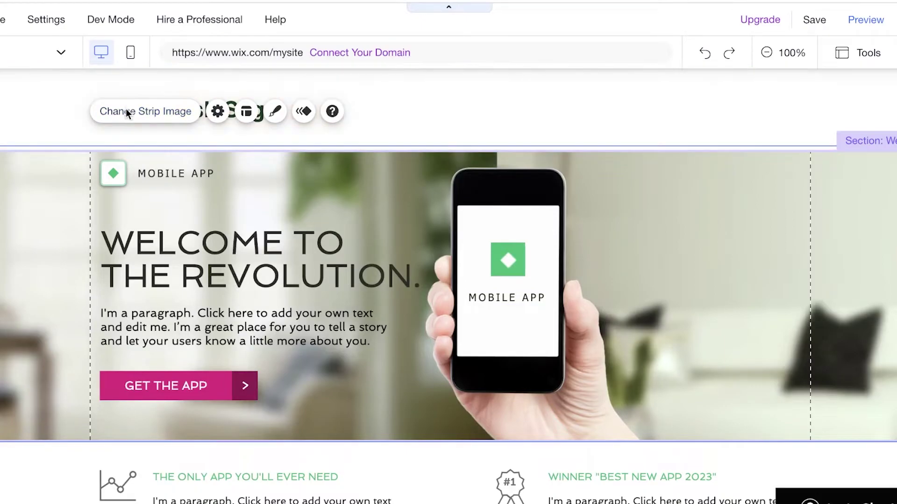
pyautogui.click(126, 111)
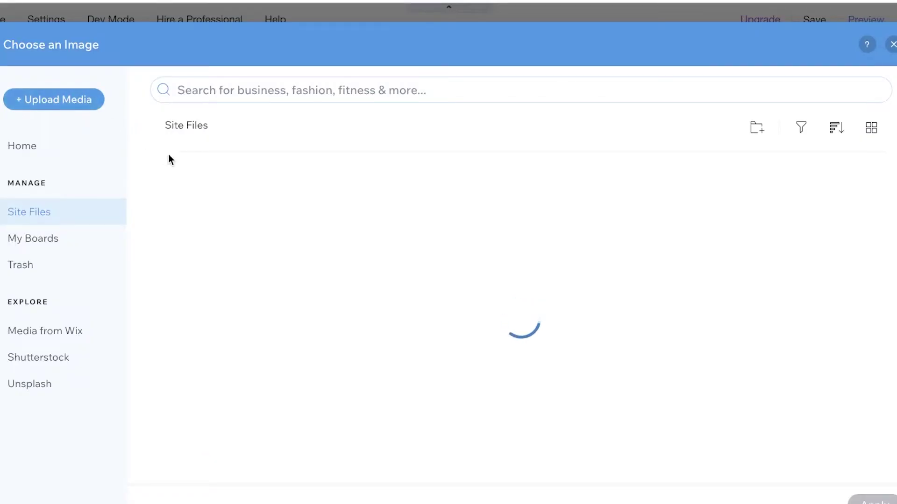
pyautogui.click(99, 109)
pyautogui.click(736, 59)
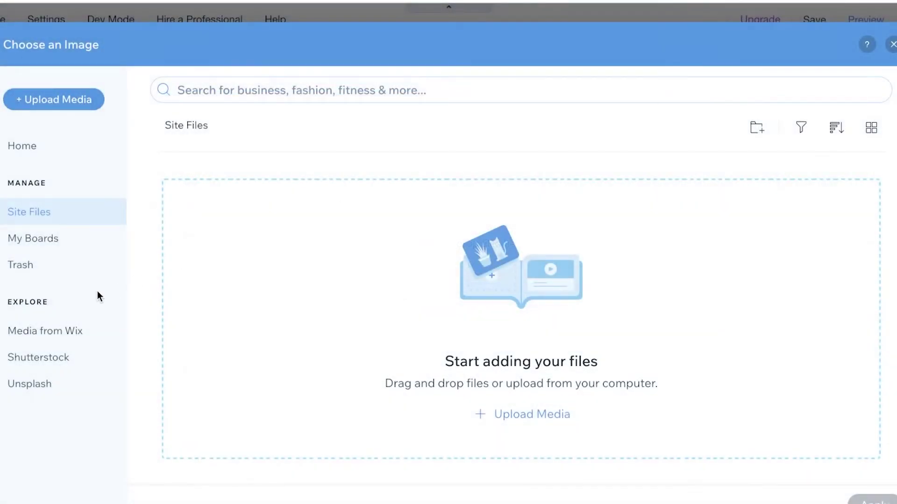
pyautogui.click(55, 331)
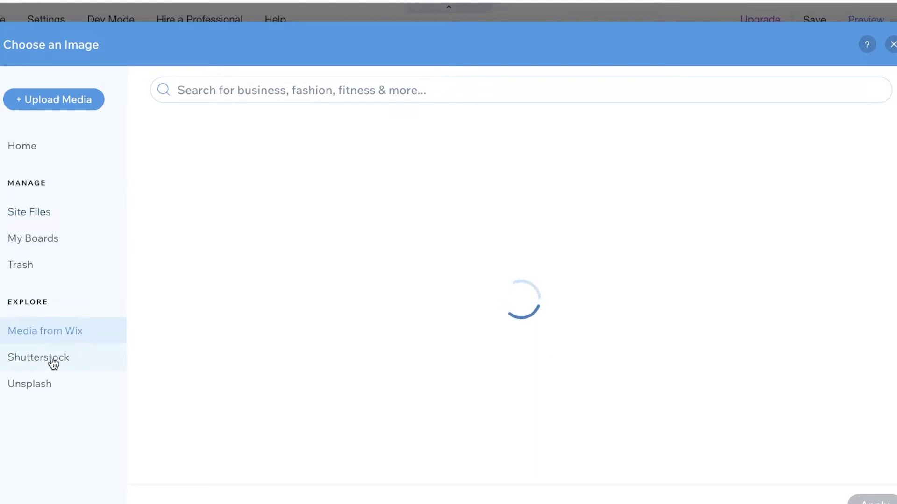
pyautogui.click(52, 361)
pyautogui.click(43, 389)
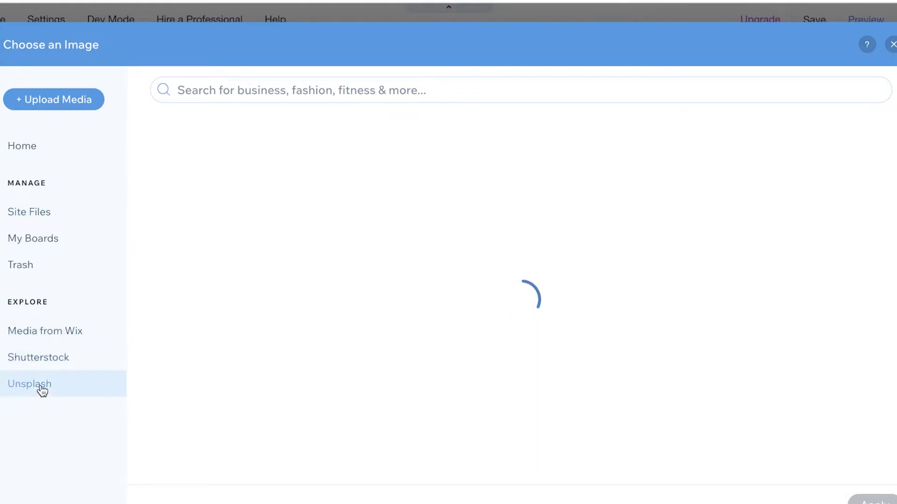
# Search Shutterstock for "mobile game" images for the strip background
pyautogui.click(57, 351)
pyautogui.click(276, 91)
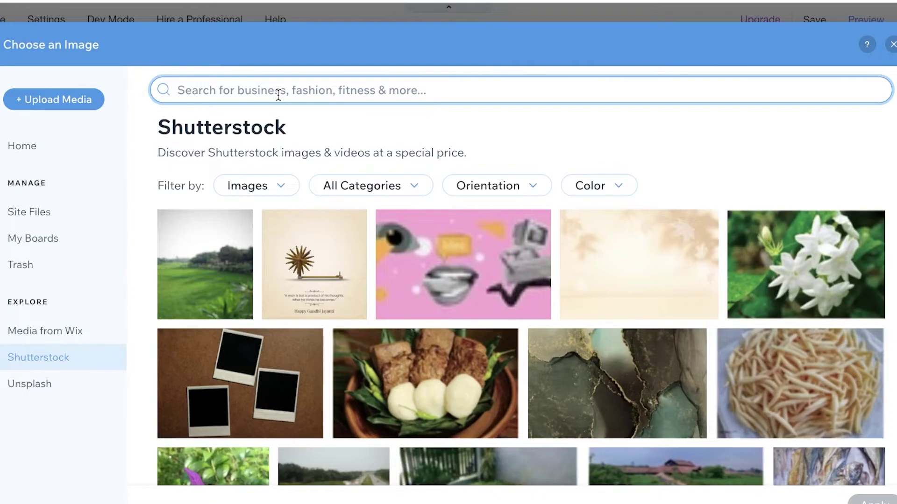
pyautogui.write('mobile game')
pyautogui.press('Return')
pyautogui.click(542, 341)
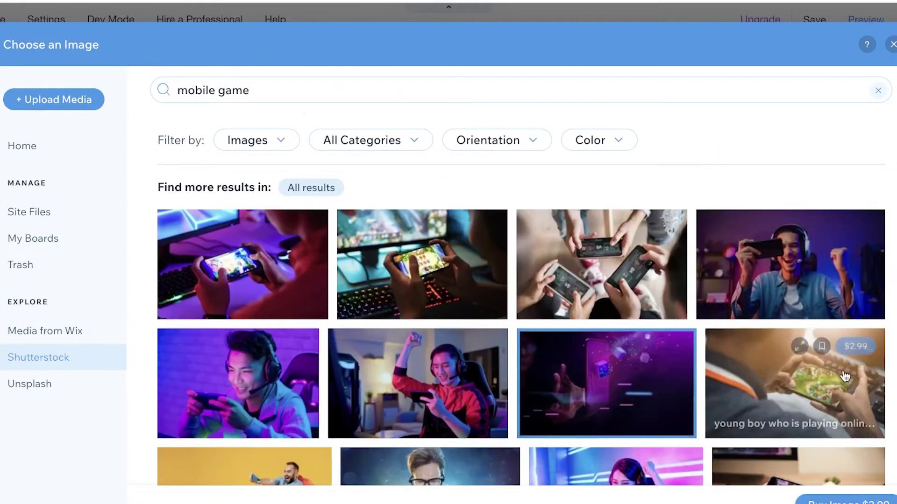
# Replace the Welcome strip's background with a phone-gaming photo from Media from Wix, searching for "mobile game"
pyautogui.click(43, 384)
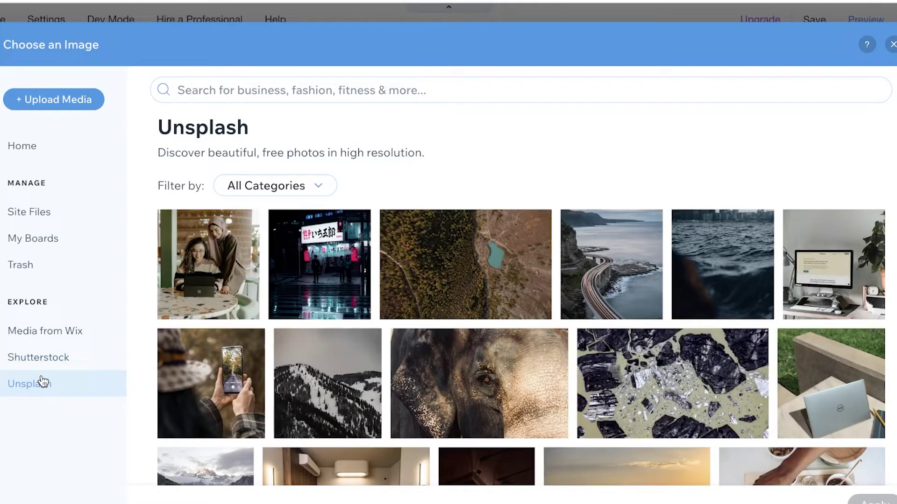
pyautogui.click(49, 333)
pyautogui.click(276, 89)
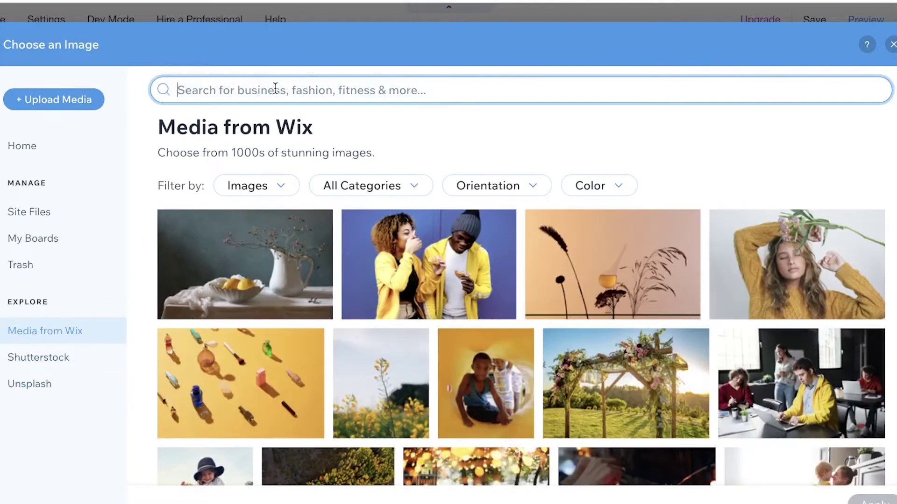
pyautogui.write('mobile game')
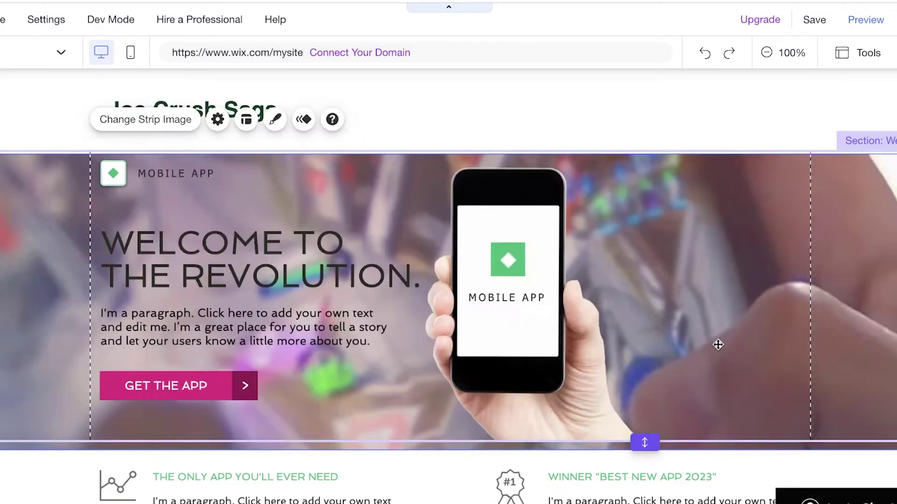
# Move the hand-held phone image to the right side of the Welcome strip and delete its green logo and "MOBILE APP" label
pyautogui.click(531, 274)
pyautogui.moveTo(513, 235); pyautogui.dragTo(692, 231)
pyautogui.click(507, 257)
pyautogui.press('Delete')
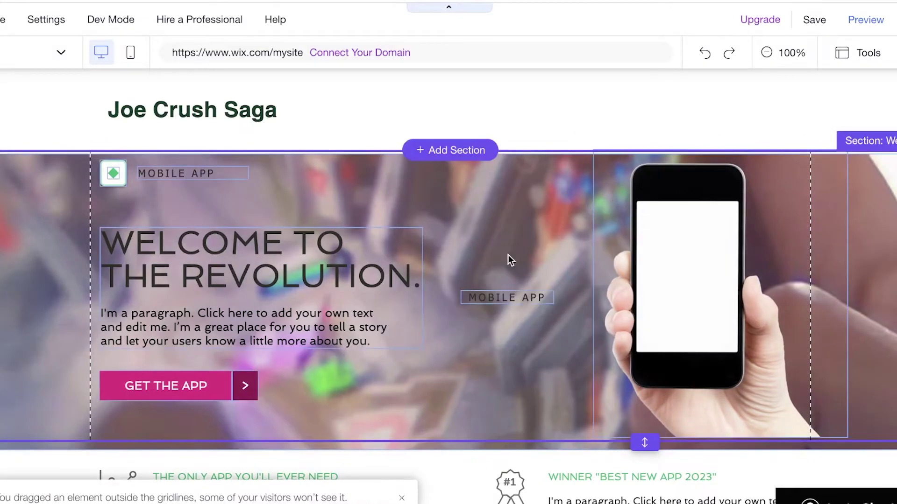
pyautogui.click(506, 303)
pyautogui.press('Delete')
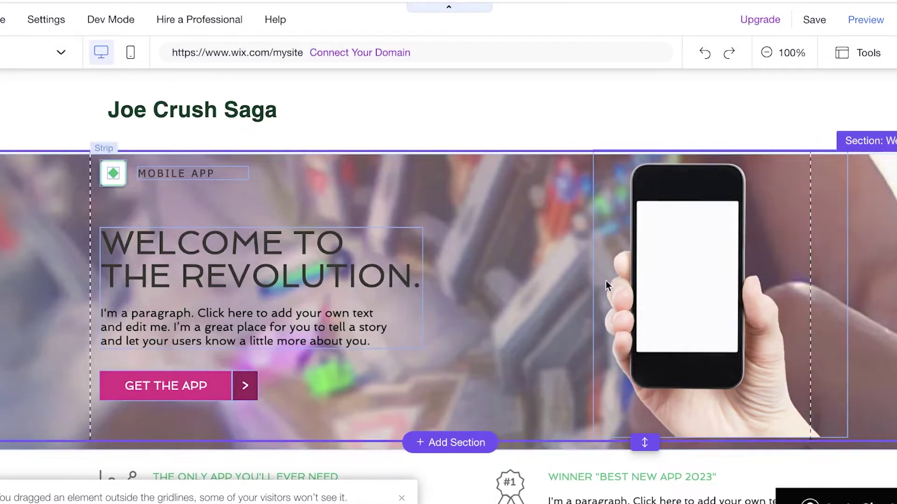
# Delete the hand-held phone image from the Welcome section and close the section's Quick Edit
pyautogui.click(675, 283)
pyautogui.moveTo(674, 283); pyautogui.dragTo(690, 285)
pyautogui.moveTo(783, 455); pyautogui.dragTo(499, 298)
pyautogui.press('Delete')
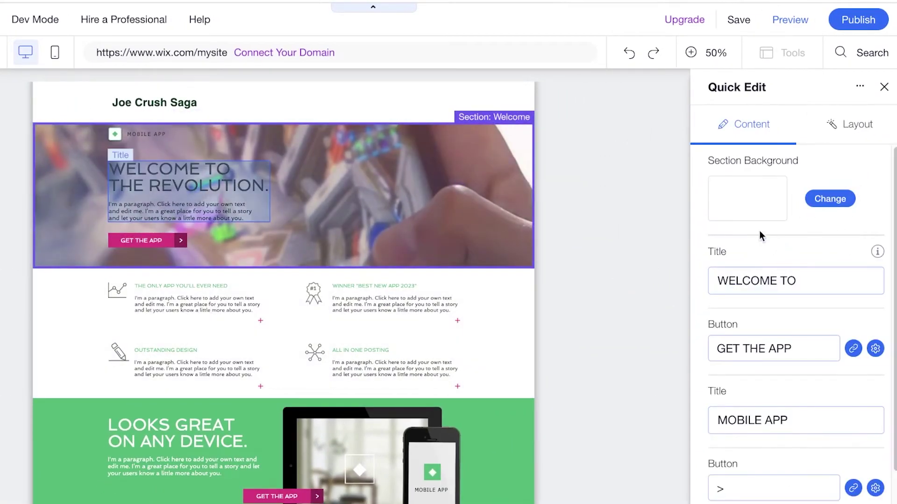
pyautogui.click(883, 87)
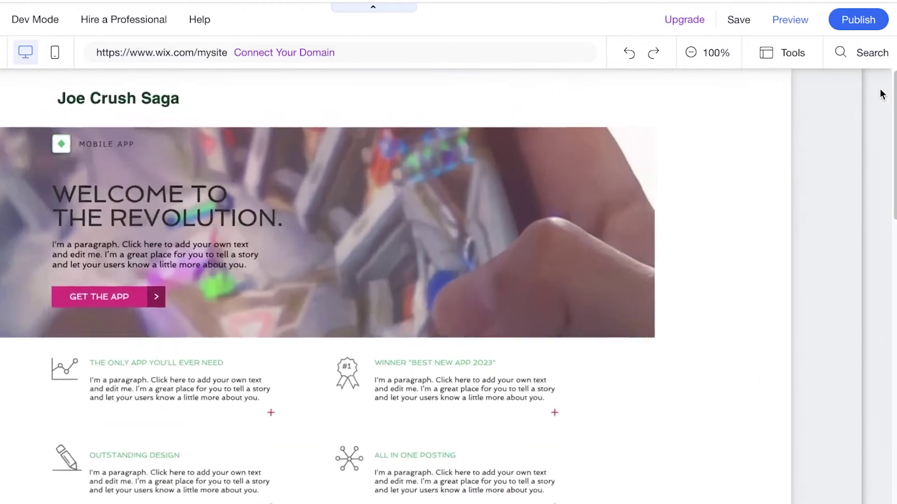
pyautogui.click(474, 261)
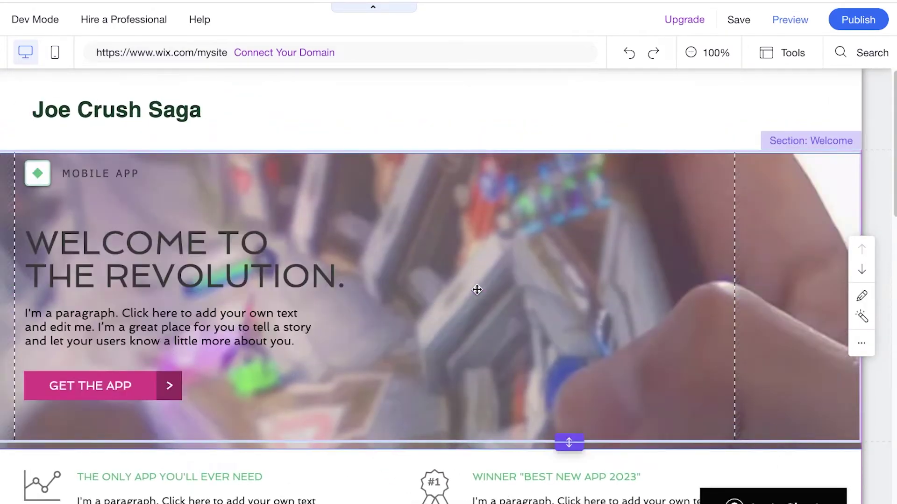
pyautogui.click(140, 120)
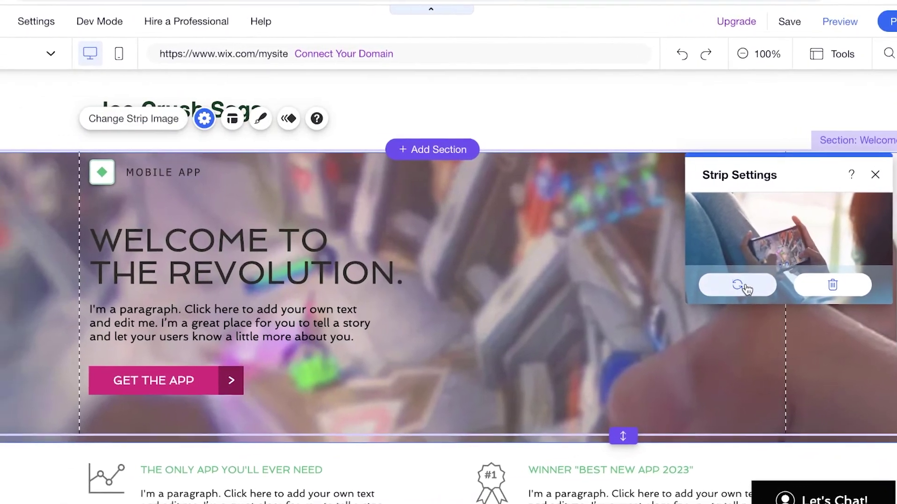
pyautogui.click(685, 287)
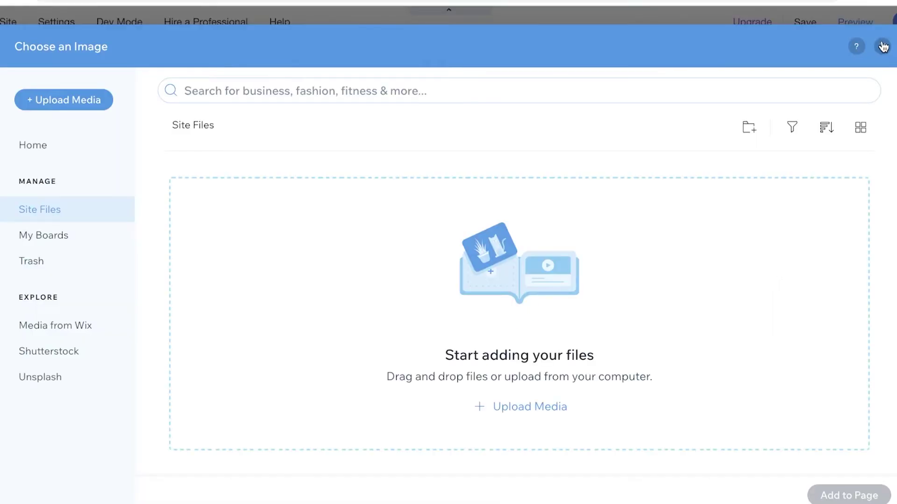
pyautogui.click(882, 45)
pyautogui.click(888, 175)
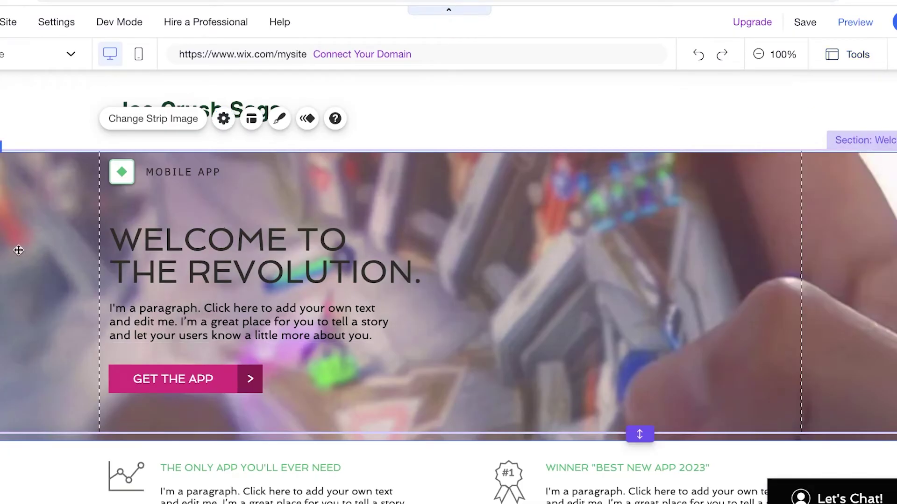
pyautogui.click(177, 248)
pyautogui.doubleClick(178, 250)
pyautogui.click(179, 250)
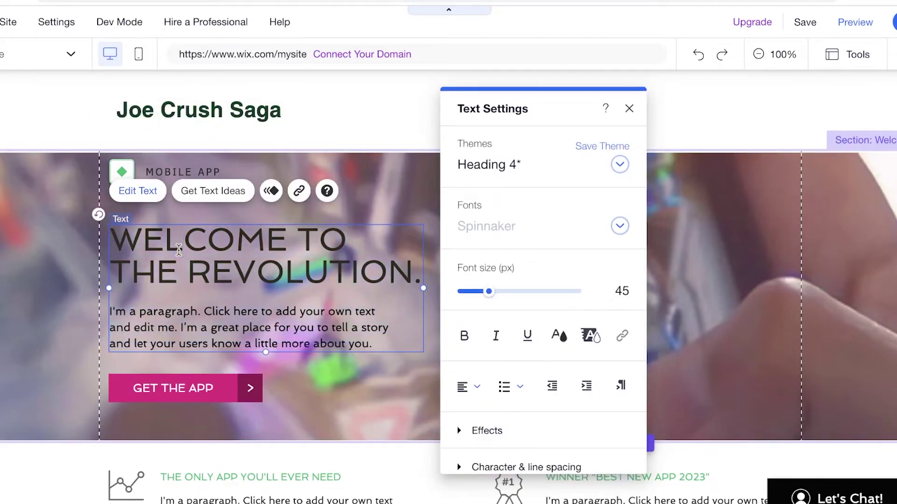
pyautogui.press('Escape')
# Delete the "MOBILE APP" text and the green diamond logo above the Welcome heading, keeping the section itself
pyautogui.click(168, 161)
pyautogui.click(173, 174)
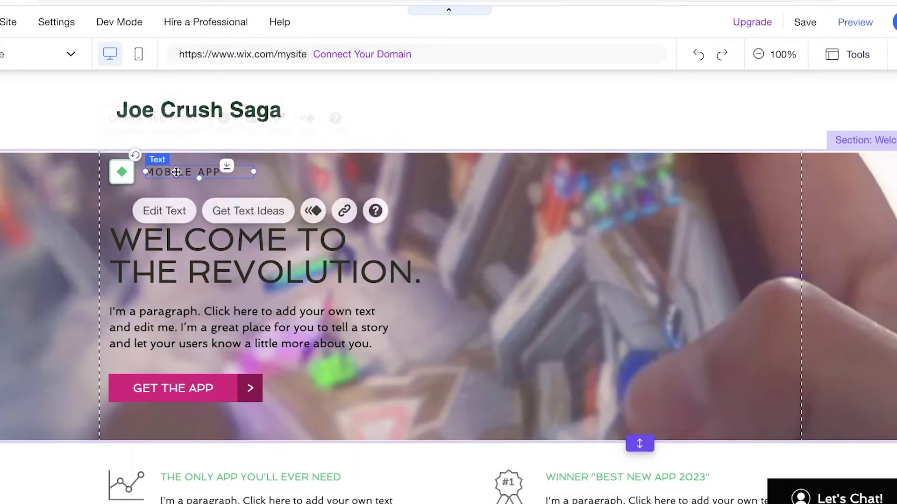
pyautogui.press('Delete')
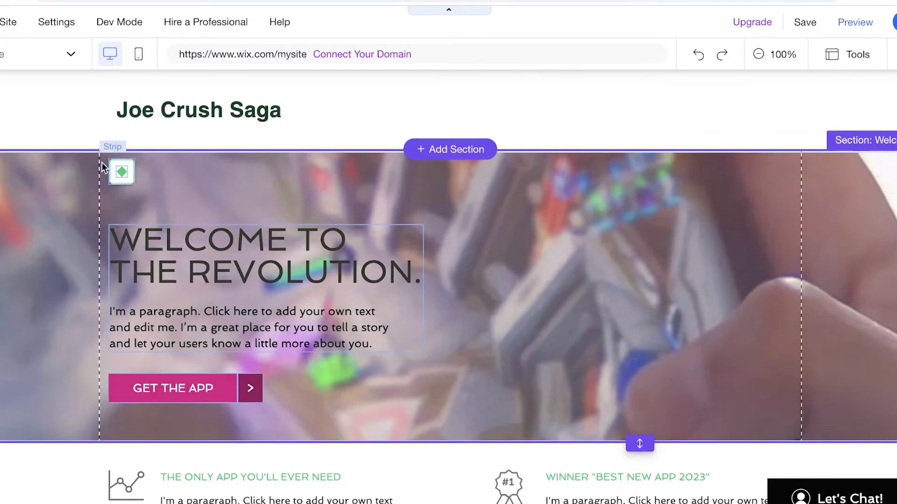
pyautogui.click(121, 177)
pyautogui.press('Escape')
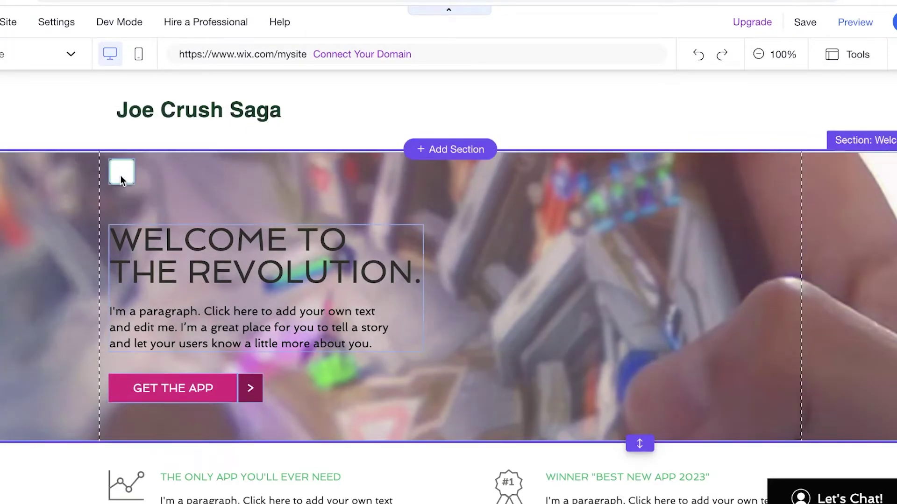
pyautogui.press('Delete')
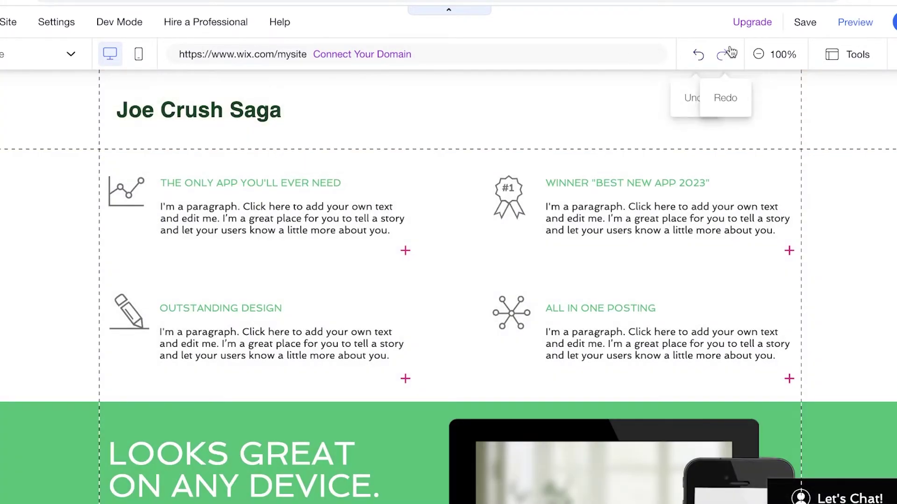
pyautogui.click(697, 56)
# Delete the four-feature benefits section and the green "LOOKS GREAT ON ANY DEVICE." download section
pyautogui.scroll(-7, 307, 278)
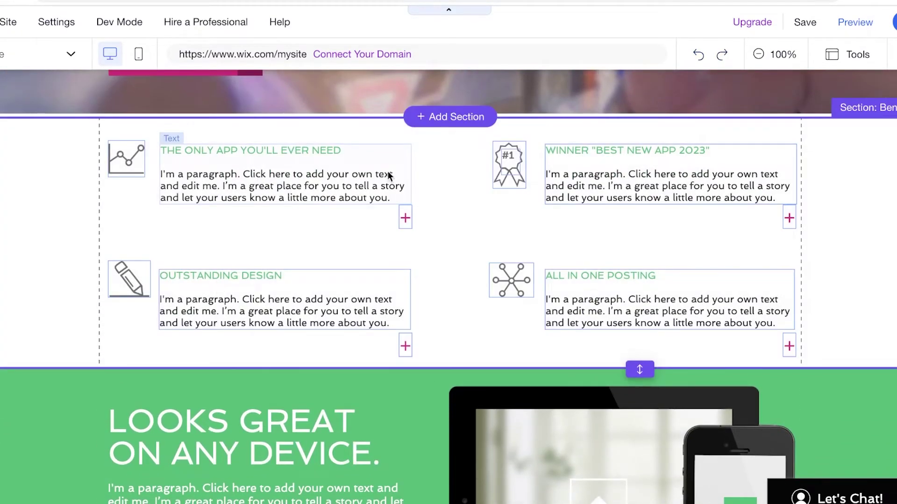
pyautogui.click(851, 187)
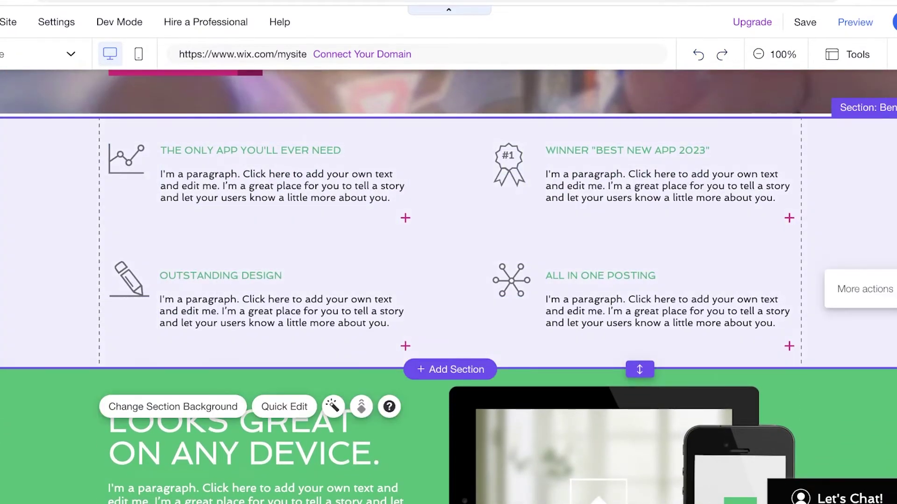
pyautogui.click(891, 289)
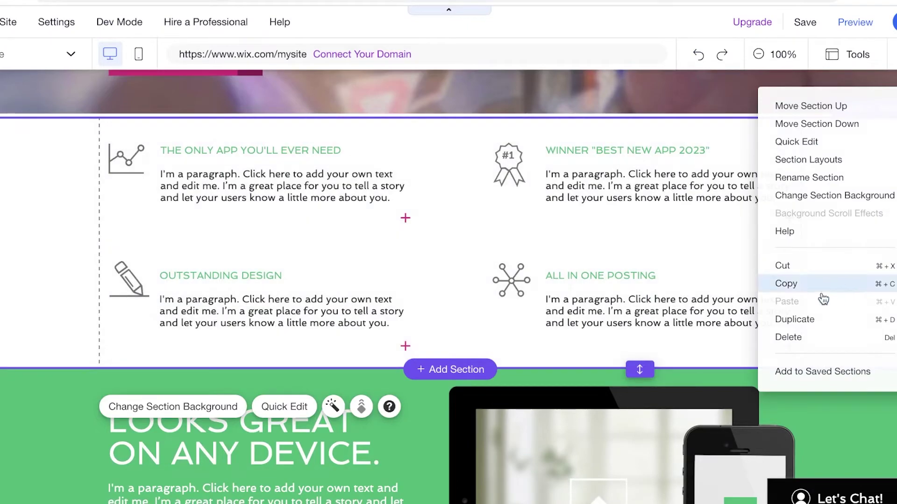
pyautogui.click(788, 337)
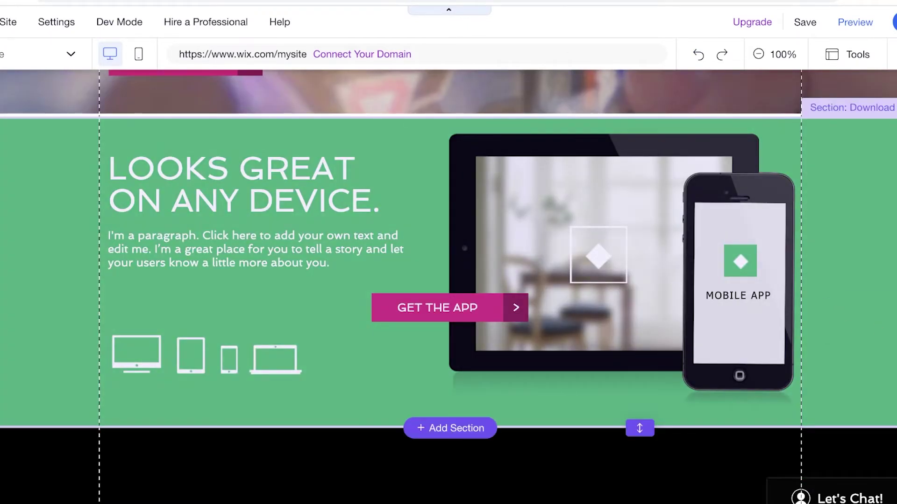
pyautogui.rightClick(824, 309)
pyautogui.click(832, 340)
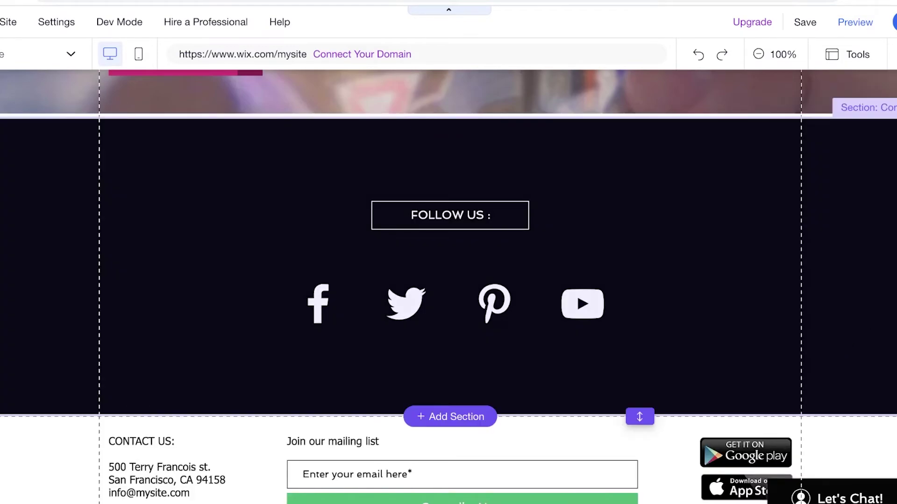
# Look over the remaining page and check which actions are available for the footer
pyautogui.scroll(-2, 660, 242)
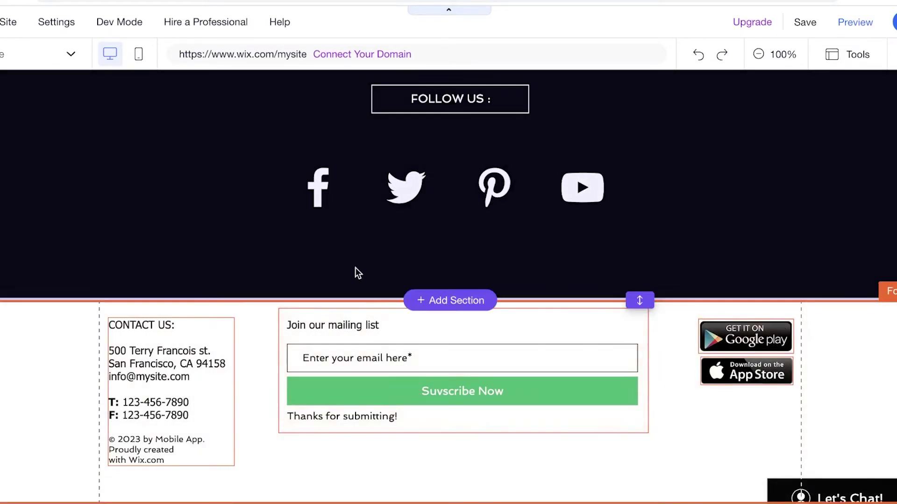
pyautogui.scroll(8, 581, 322)
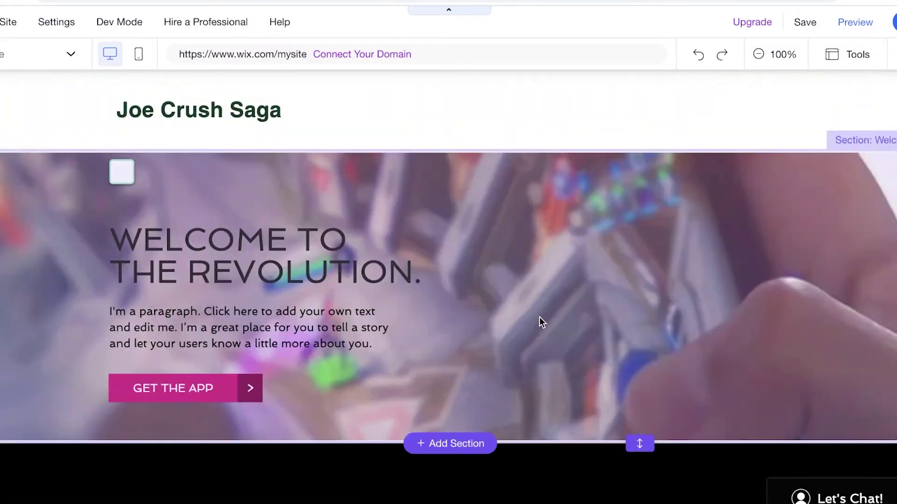
pyautogui.scroll(-8, 691, 140)
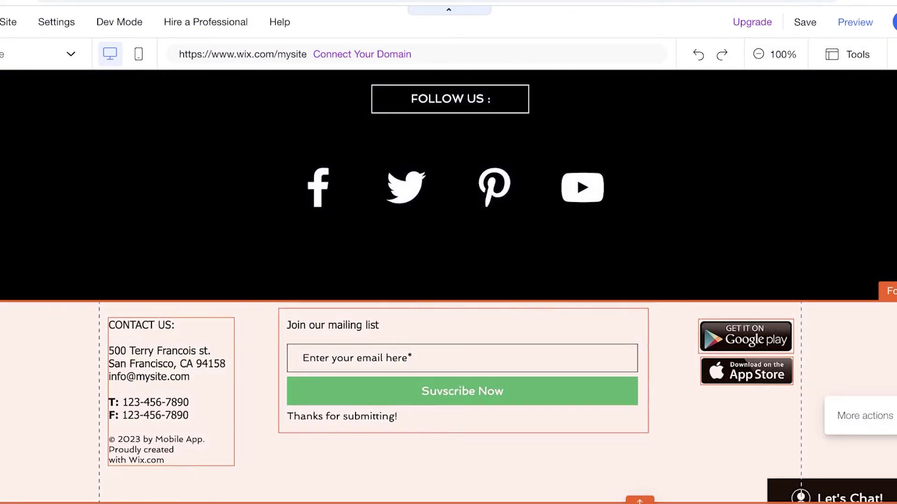
pyautogui.click(885, 417)
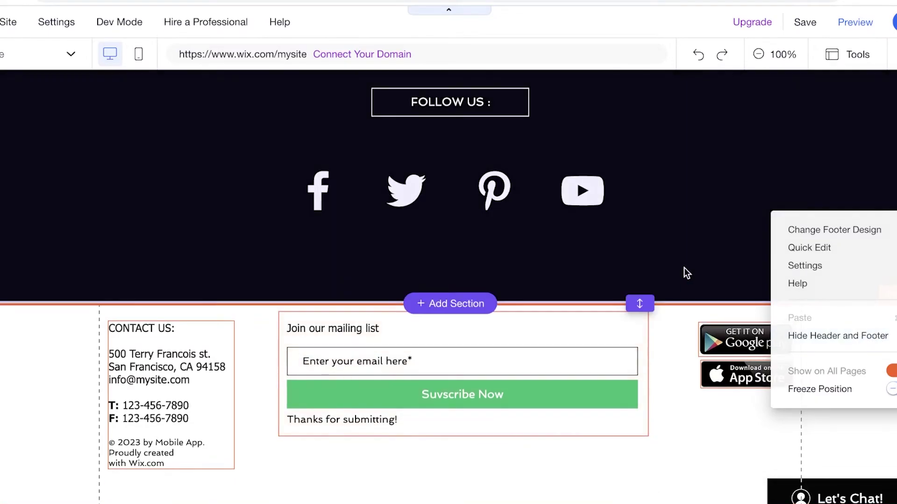
pyautogui.click(685, 266)
pyautogui.scroll(8, 681, 267)
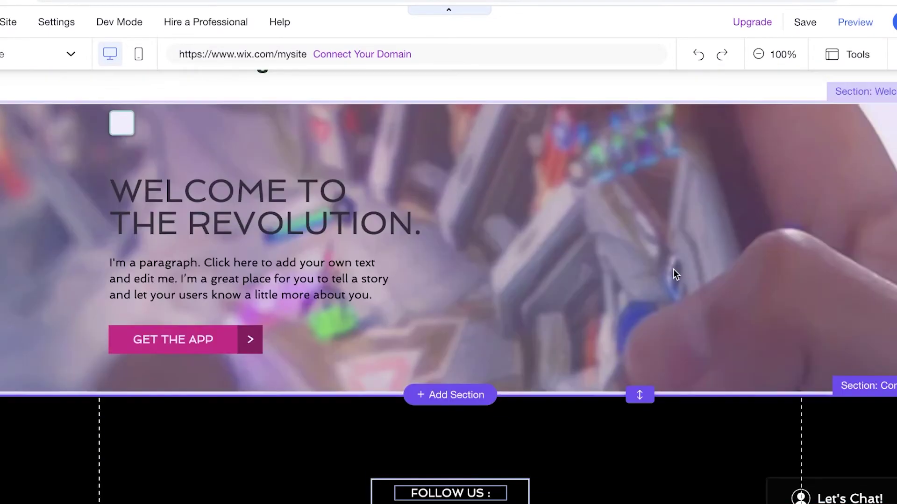
# Review the edited page from the header title through the Welcome and Follow Us sections to the footer's contact details and mailing-list form
pyautogui.scroll(2, 670, 269)
pyautogui.click(177, 110)
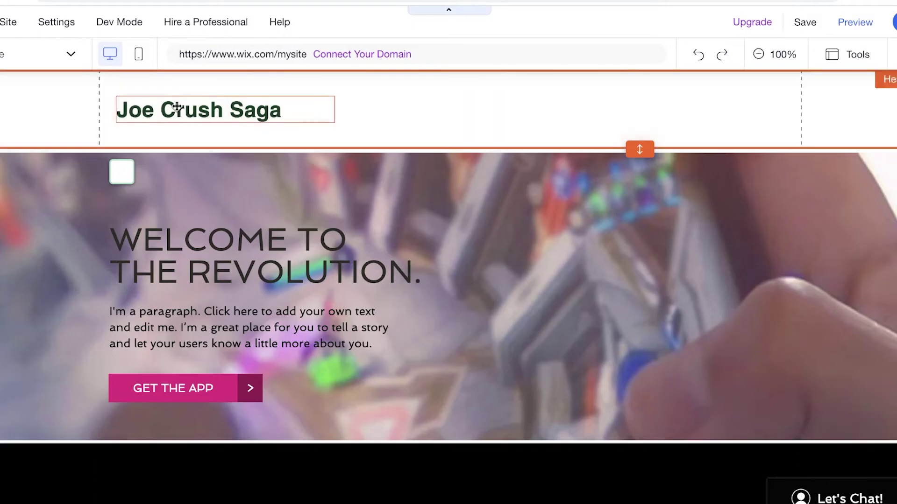
pyautogui.scroll(-10, 231, 150)
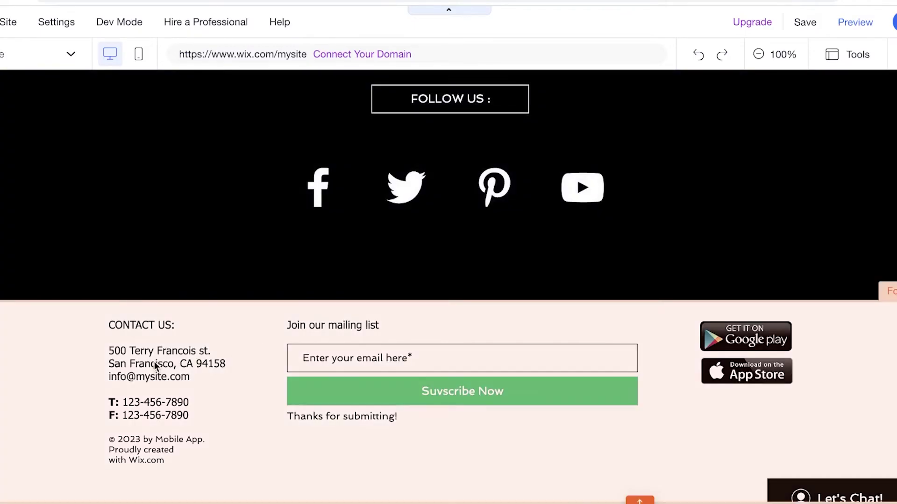
pyautogui.scroll(3, 406, 280)
pyautogui.scroll(-3, 406, 281)
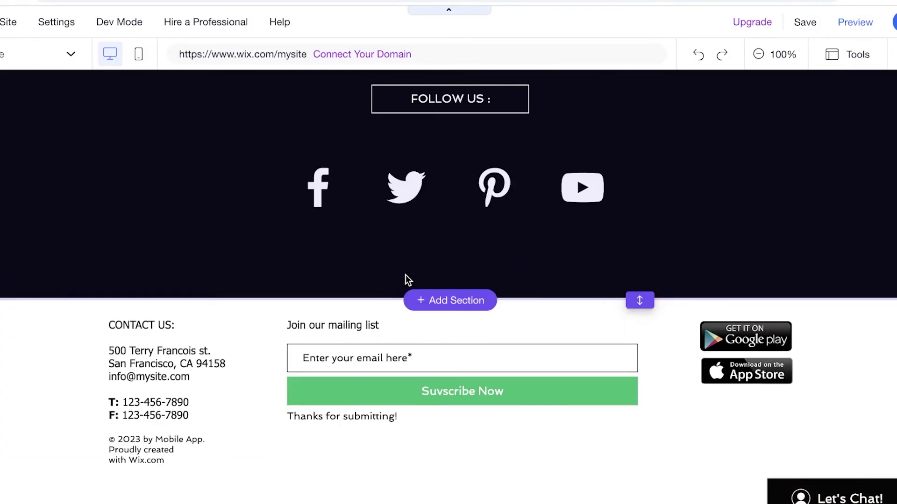
pyautogui.scroll(10, 363, 238)
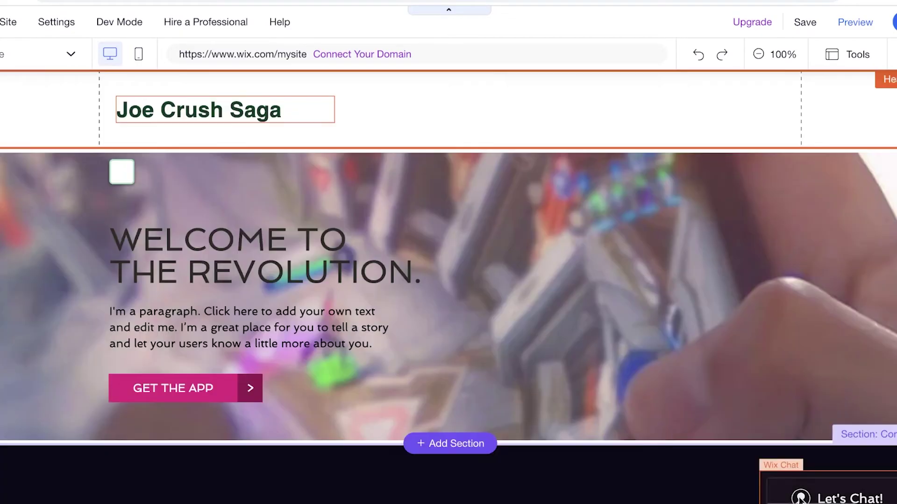
pyautogui.scroll(-5, 729, 323)
pyautogui.scroll(5, 729, 323)
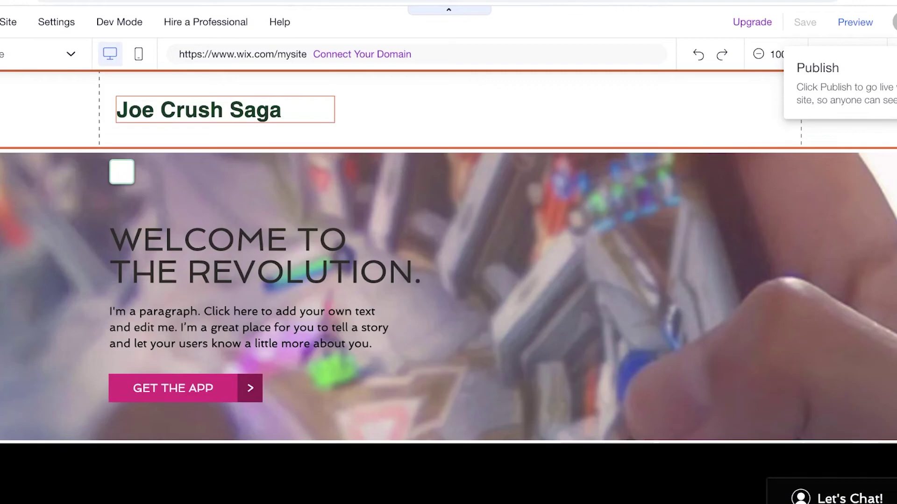
# Publish the site and check the live page down to its footer, closing the follow-up dialogs back in the desktop editor
pyautogui.click(882, 22)
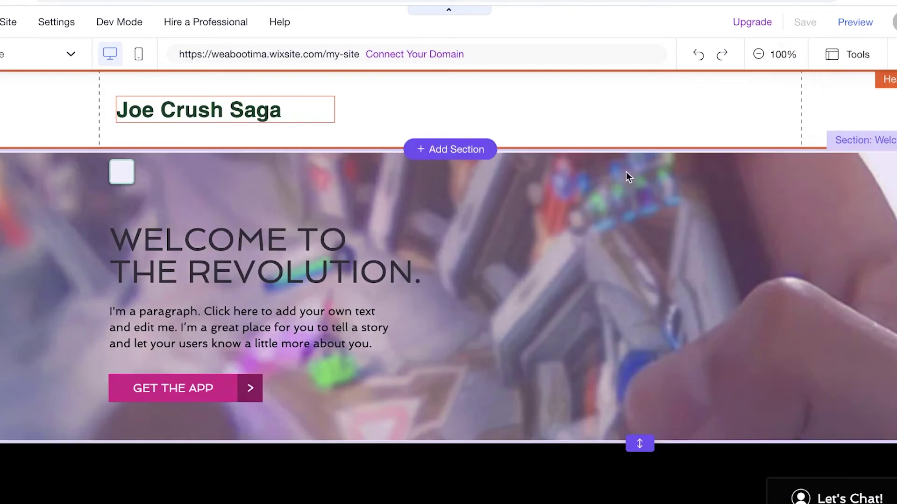
pyautogui.click(546, 209)
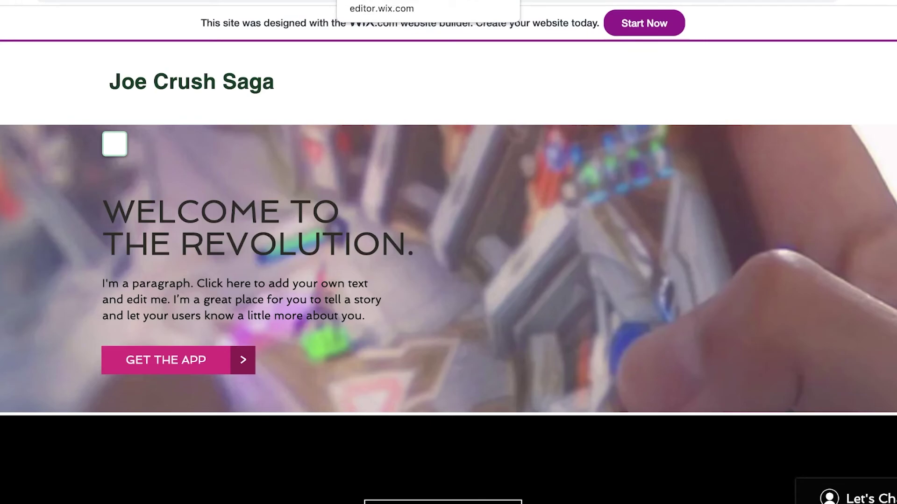
pyautogui.scroll(-15, 362, 160)
pyautogui.scroll(15, 481, 120)
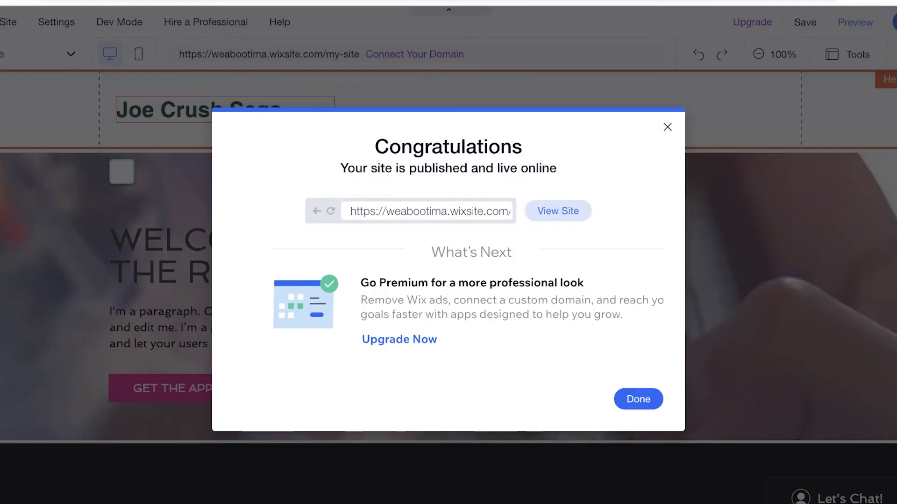
pyautogui.click(668, 127)
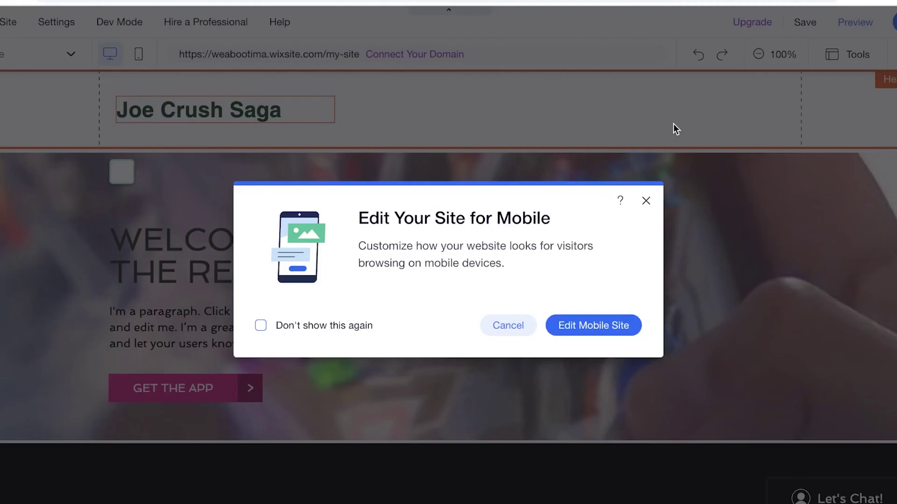
pyautogui.click(646, 201)
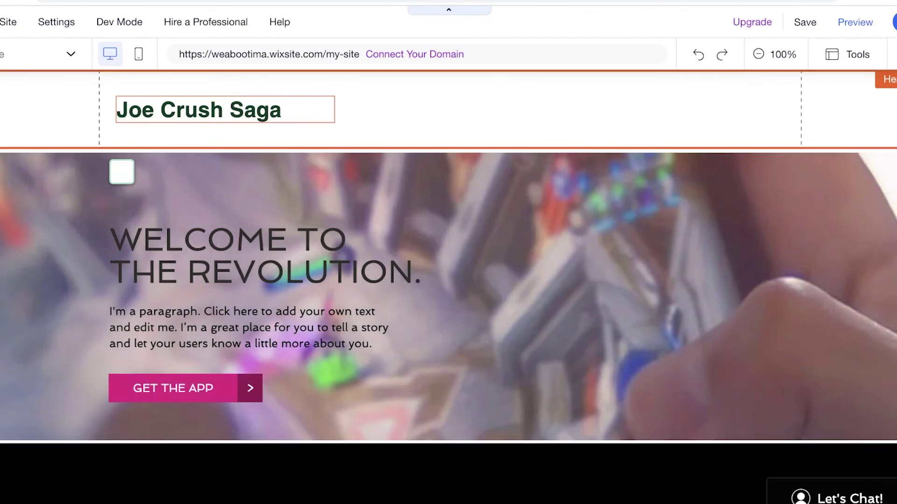